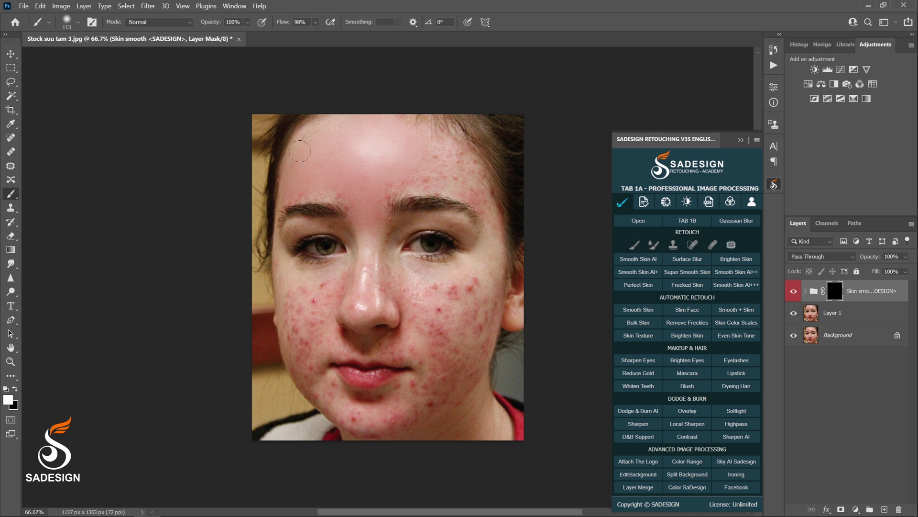
Shrink the brush to paint the Skin smooth mask finely over the girl's acne
key(bracketleft)
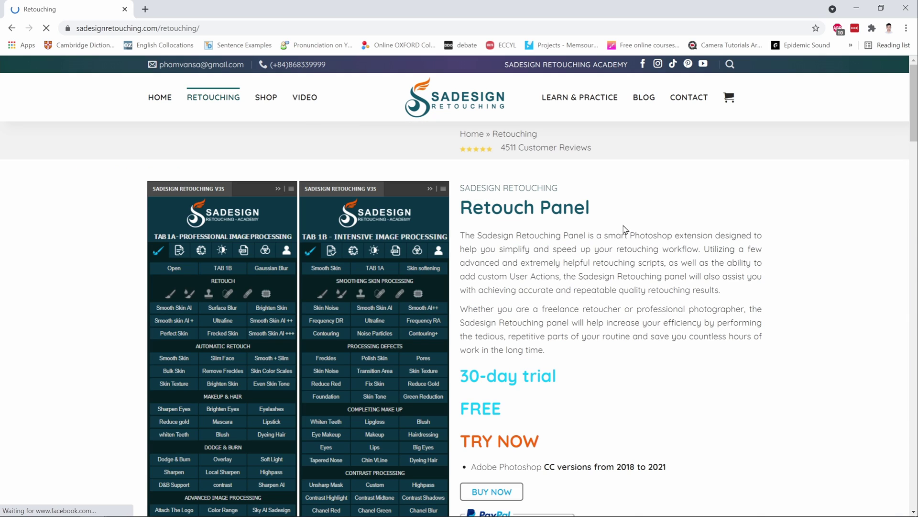
scroll(624, 230, down, 2)
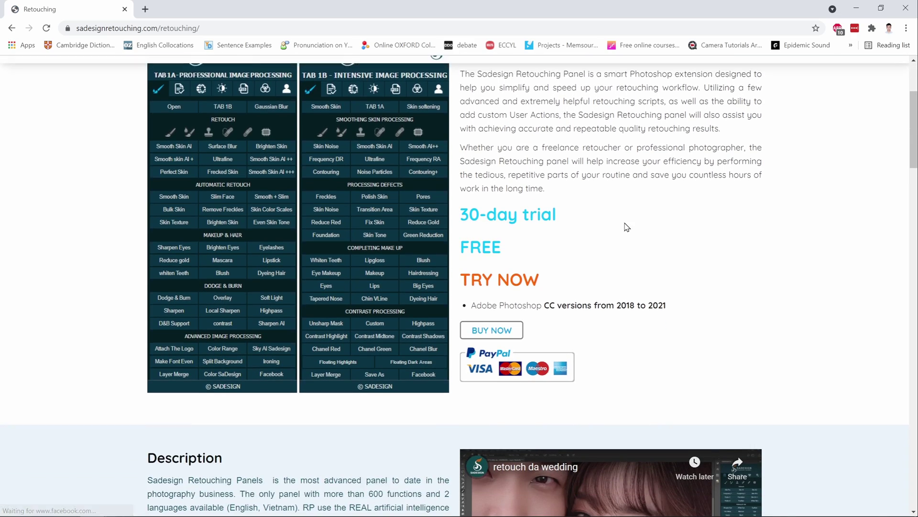
scroll(625, 227, down, 1)
scroll(624, 227, down, 1)
scroll(625, 226, down, 2)
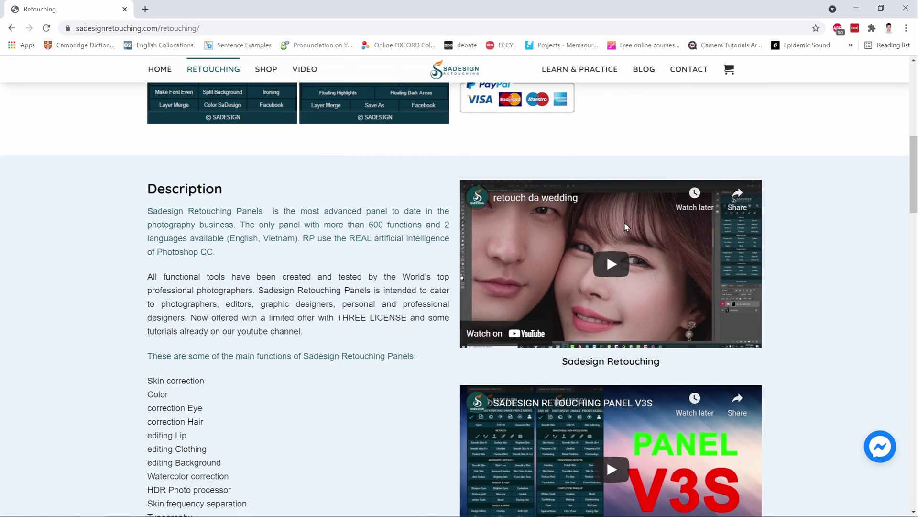
scroll(625, 222, down, 2)
scroll(624, 222, down, 2)
scroll(625, 221, down, 3)
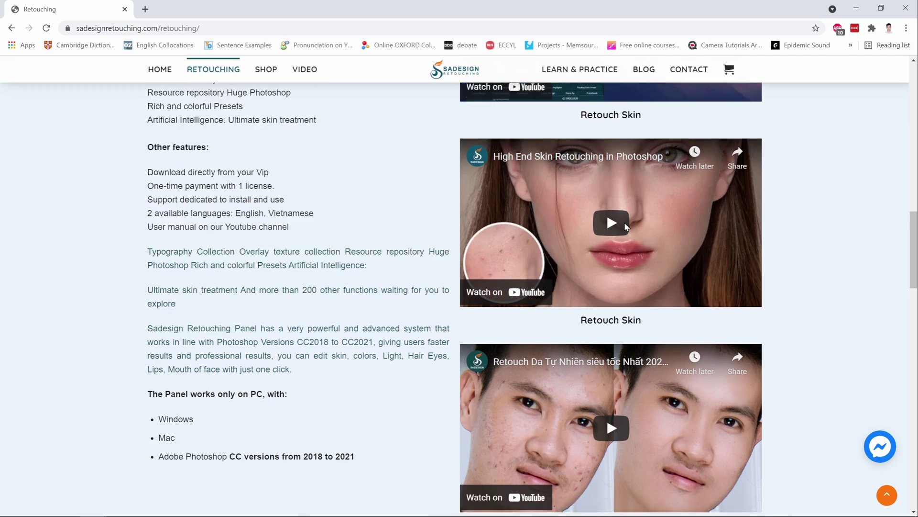
scroll(624, 222, down, 4)
scroll(624, 222, down, 3)
scroll(624, 222, down, 2)
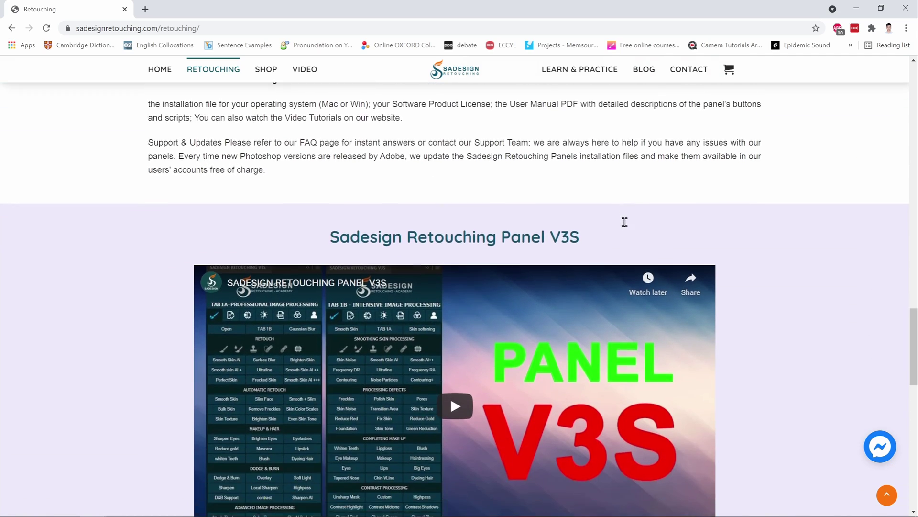
scroll(624, 222, down, 2)
scroll(624, 221, down, 2)
Return to the SaDesign home page and view the first two gallery portraits enlarged
key(alt+Left)
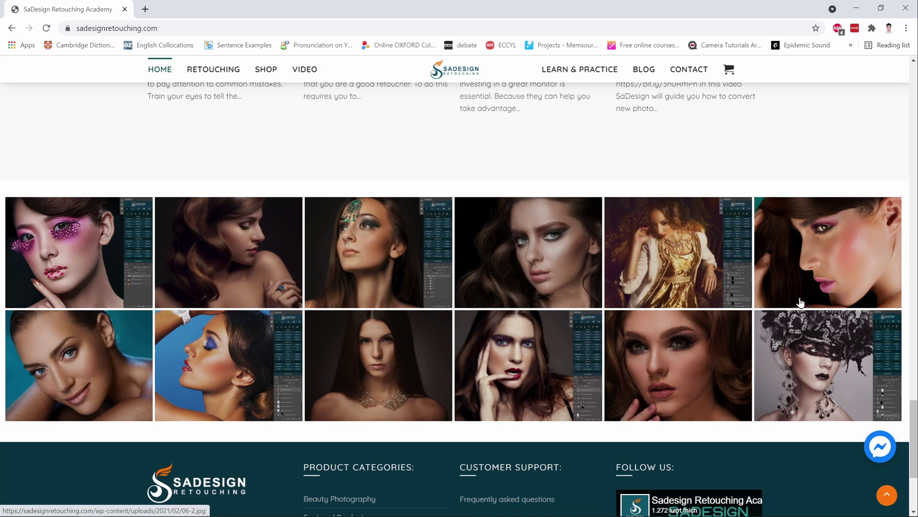
click(137, 245)
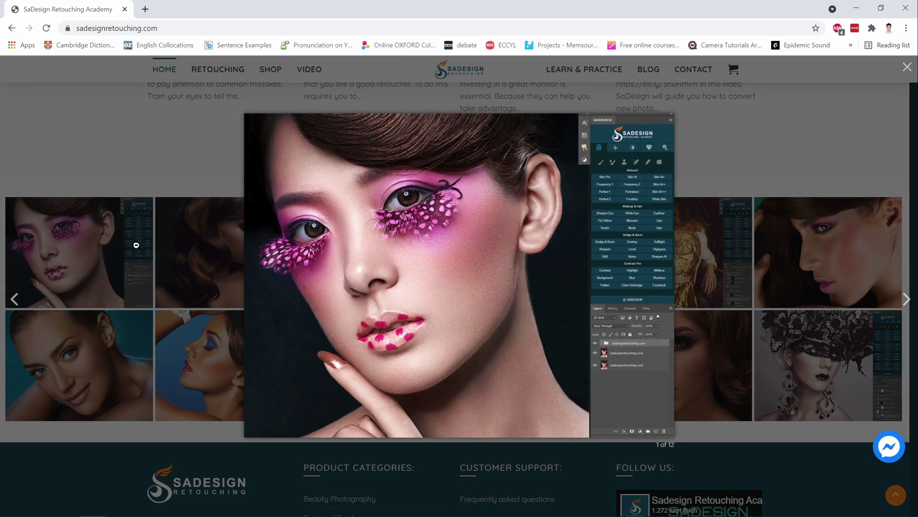
click(757, 273)
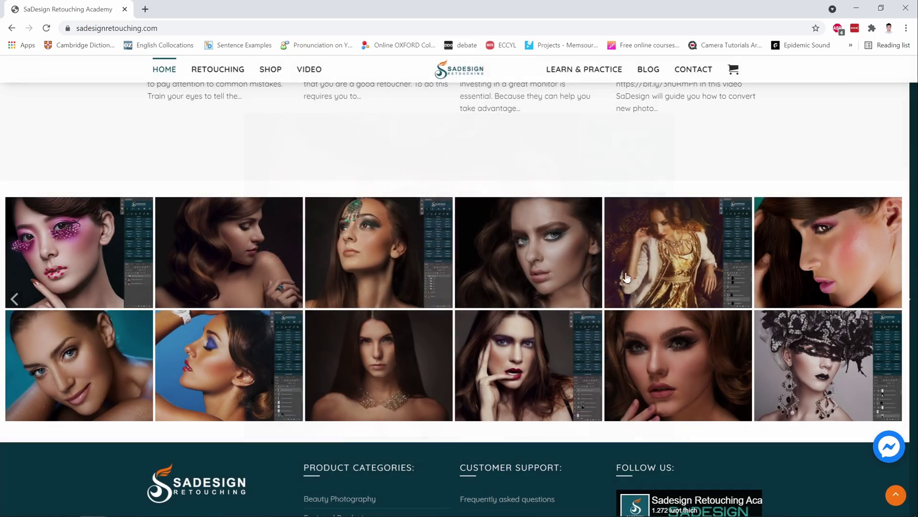
click(277, 266)
click(757, 306)
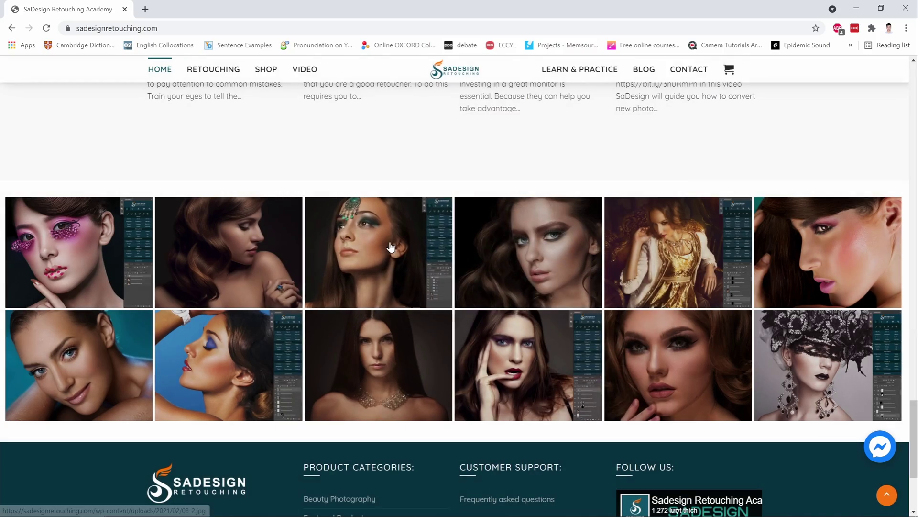
Enlarge and browse the third, fourth and fifth gallery portraits
click(391, 247)
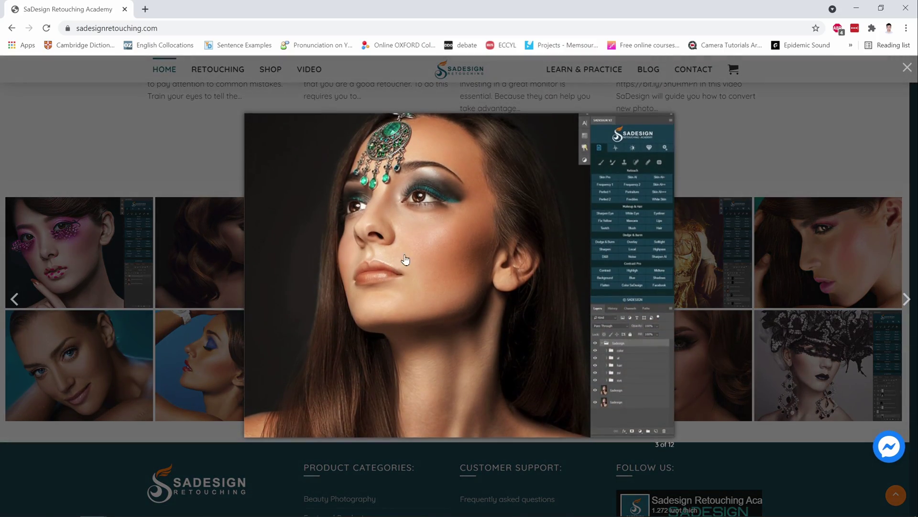
click(732, 292)
click(515, 257)
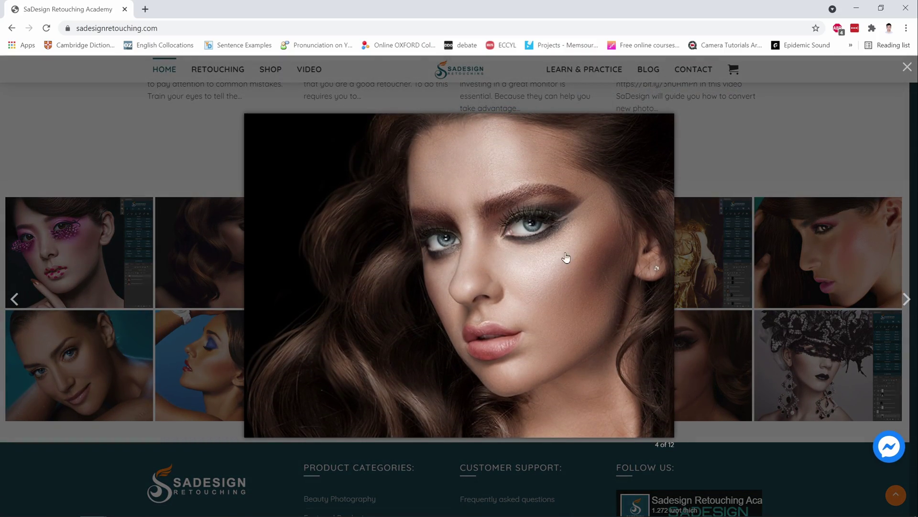
click(726, 258)
click(710, 259)
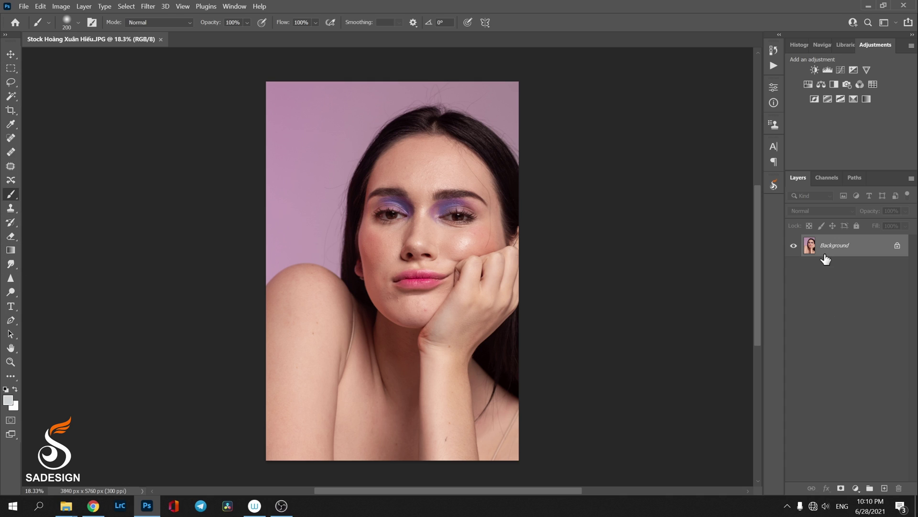
Duplicate the background layer four times, leaving the blend mode unchanged
key(ctrl+j)
key(ctrl+j)
key(ctrl+j)
key(ctrl+j)
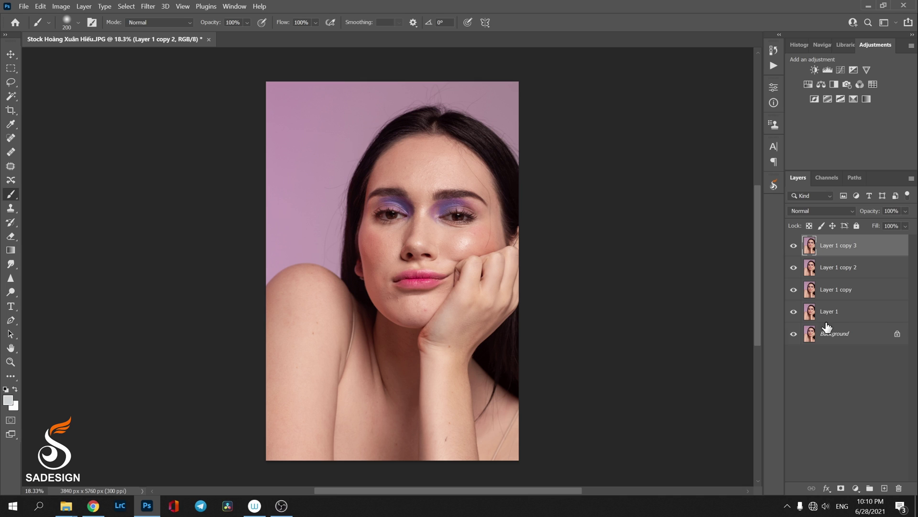
click(825, 213)
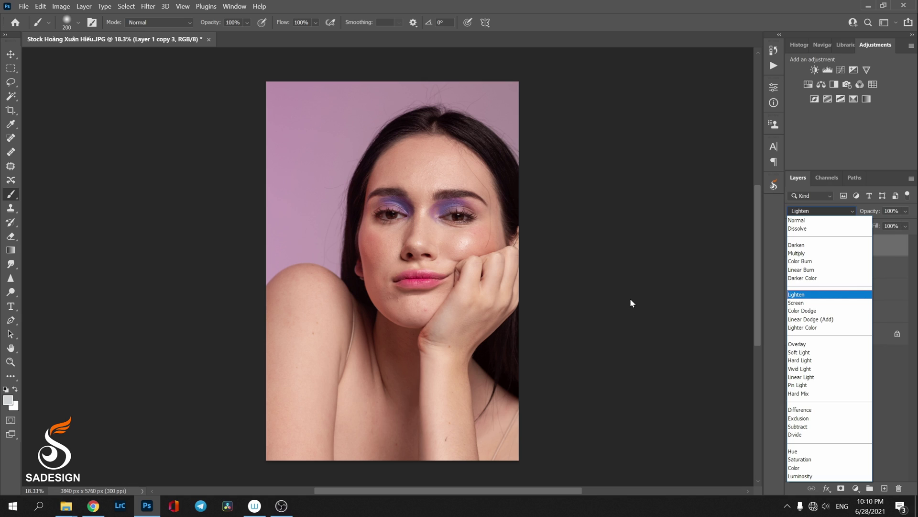
key(Escape)
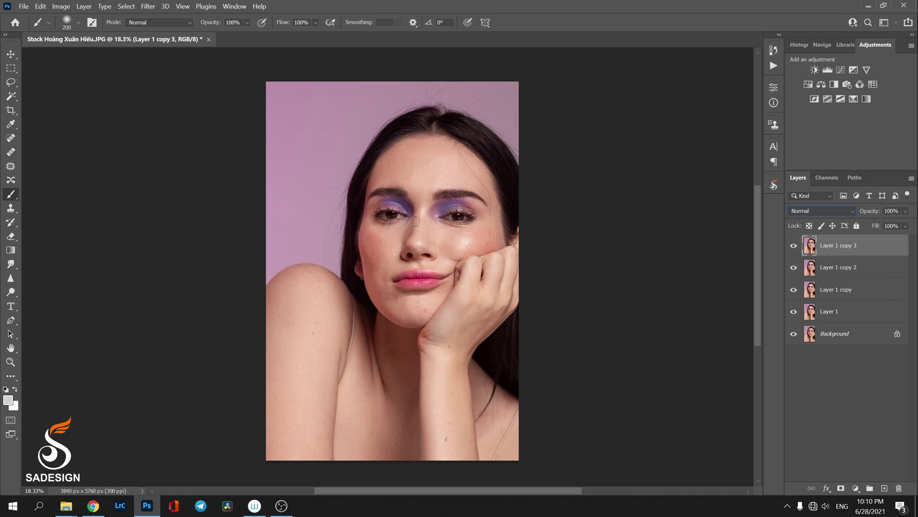
Undo a stray cheek stroke, zoom in, and outline the cheek highlight with the Patch tool
mouse_move(443, 245)
mouse_down()
mouse_move(488, 262)
mouse_move(480, 234)
mouse_up()
key(ctrl+z)
key(z)
key(j)
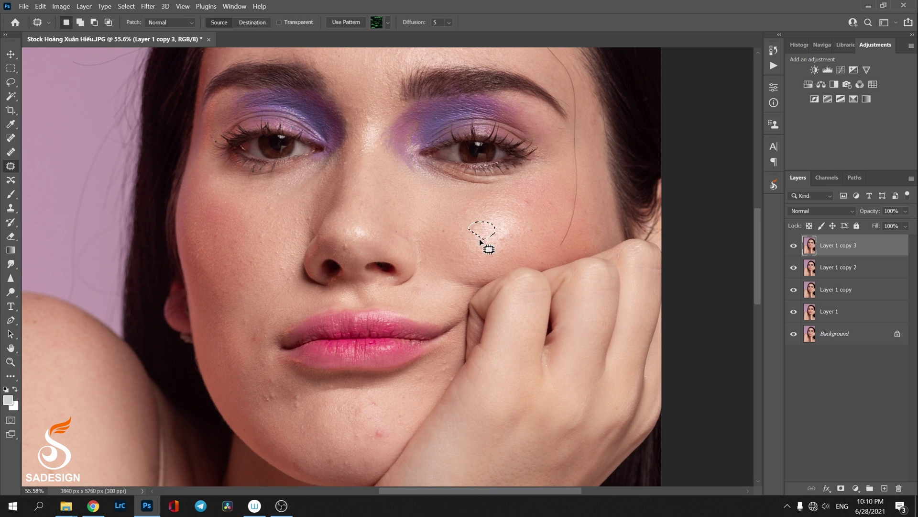
Patch the cheek shine with skin from near the chin, deselect, and reposition the view
mouse_move(488, 254)
mouse_down()
mouse_move(383, 439)
mouse_move(378, 431)
mouse_up()
key(ctrl+d)
scroll(394, 395, down, 2)
scroll(417, 364, down, 2)
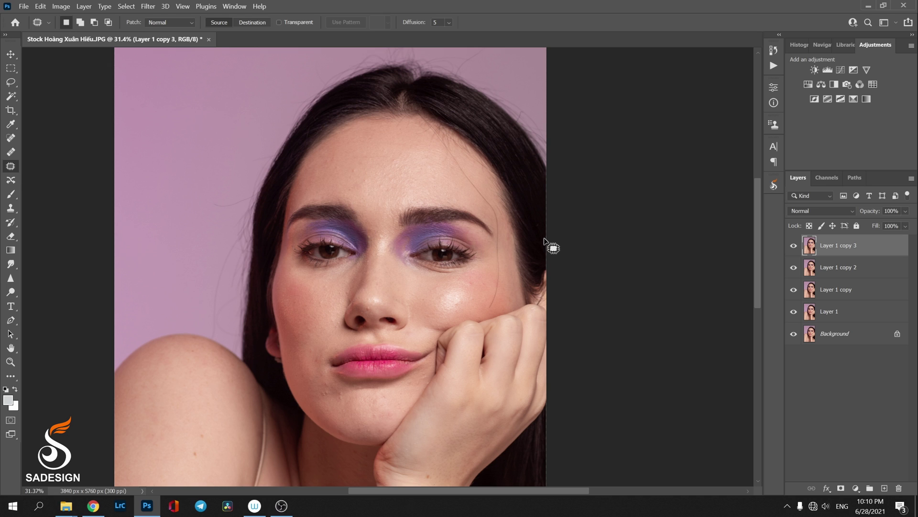
scroll(439, 289, down, 1)
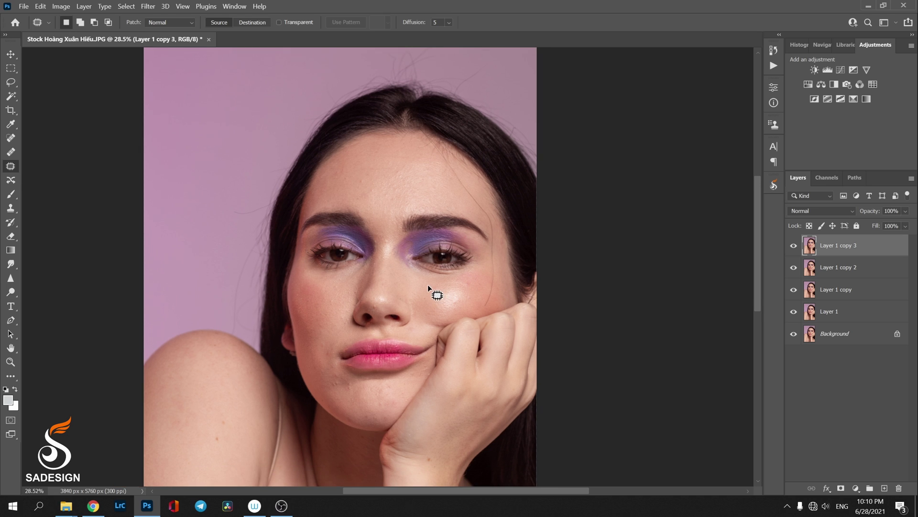
scroll(427, 284, down, 2)
scroll(429, 285, down, 2)
drag(418, 308, 429, 262)
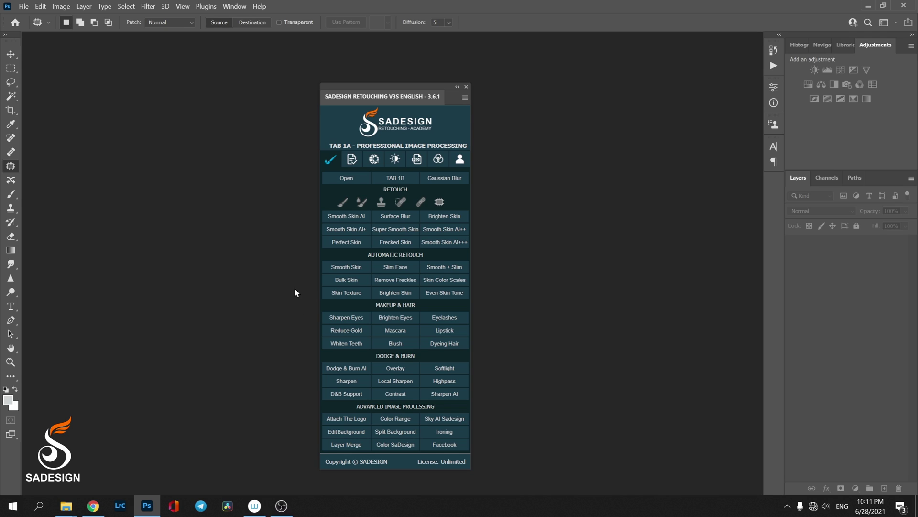
Toggle between TAB 1B and TAB 1A, then dock the SADESIGN panel at the right and expand it
click(398, 179)
click(398, 179)
click(329, 162)
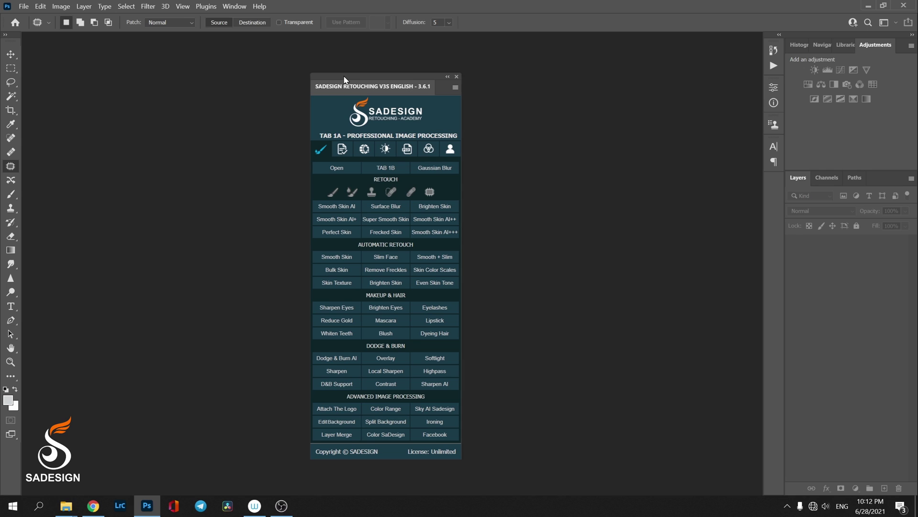
drag(342, 80, 771, 183)
click(773, 184)
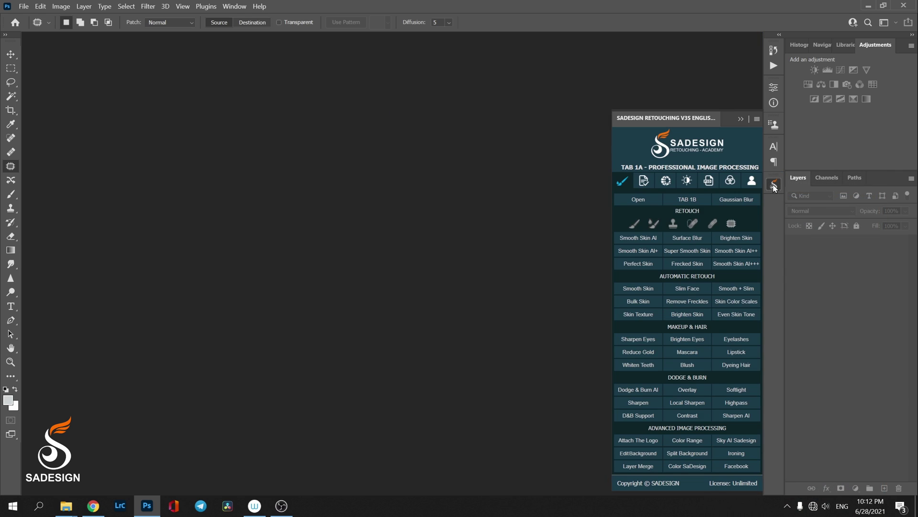
Open the Stock SADESIGN 3 couple photo and reposition it in the view
click(634, 201)
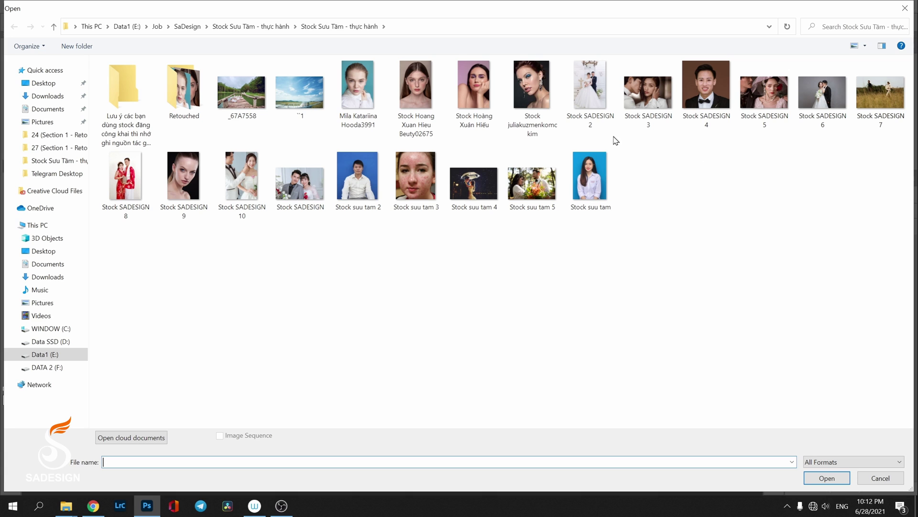
double_click(649, 98)
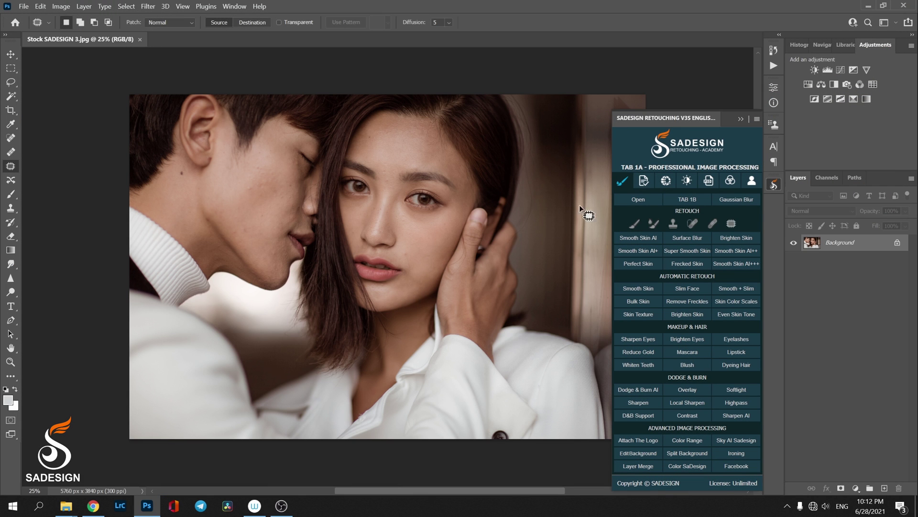
scroll(546, 216, down, 2)
drag(505, 223, 455, 230)
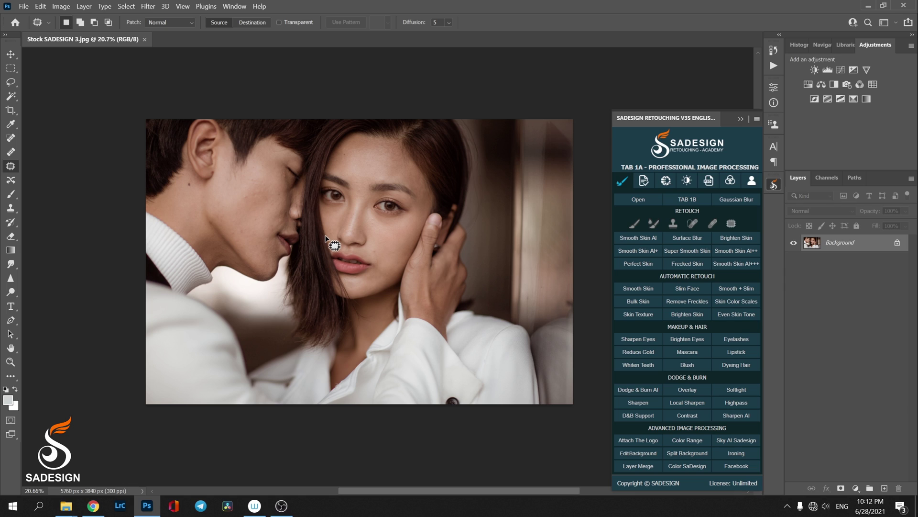
scroll(372, 261, up, 1)
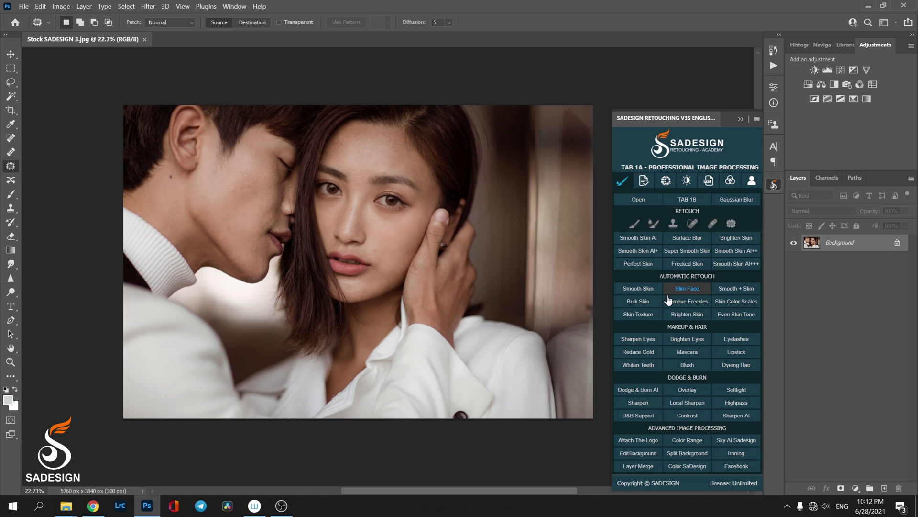
Run Smooth Skin AI with the ellipse fitted over the woman's face
click(648, 242)
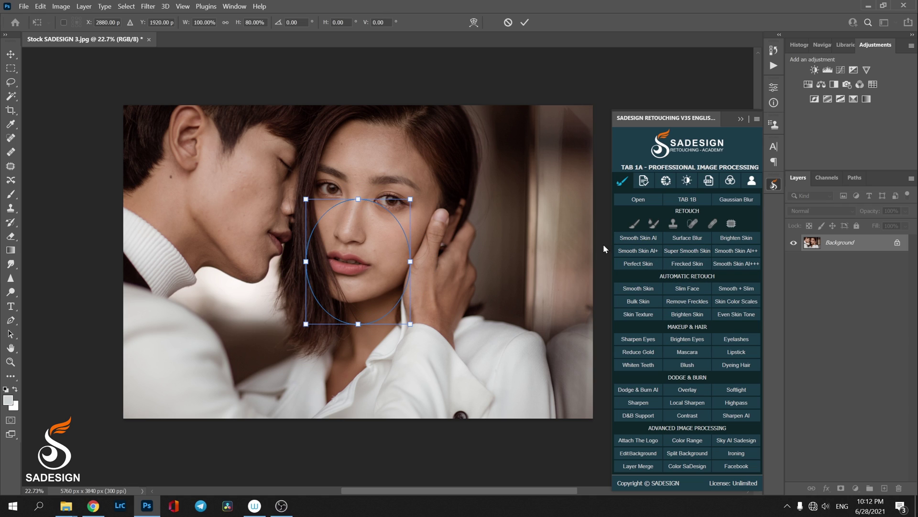
drag(411, 324, 471, 366)
drag(364, 308, 385, 266)
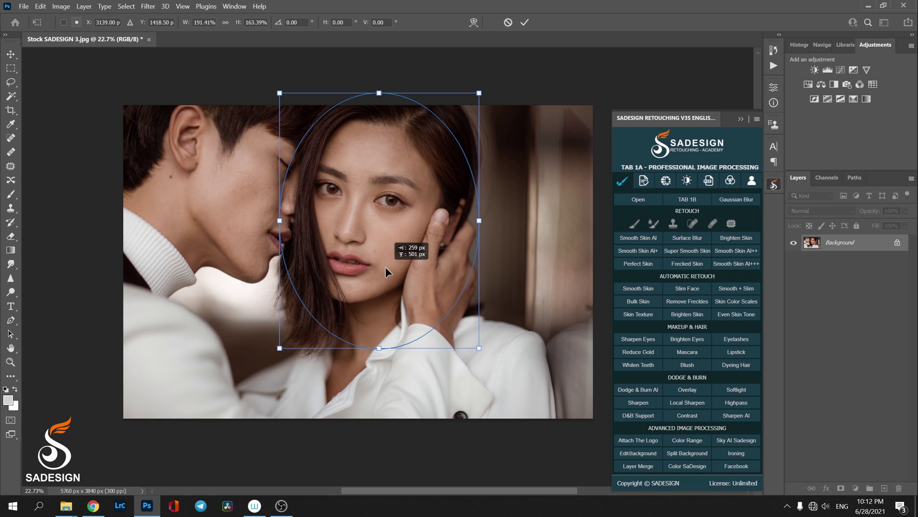
mouse_move(478, 349)
mouse_down()
mouse_move(462, 309)
mouse_move(414, 276)
mouse_up()
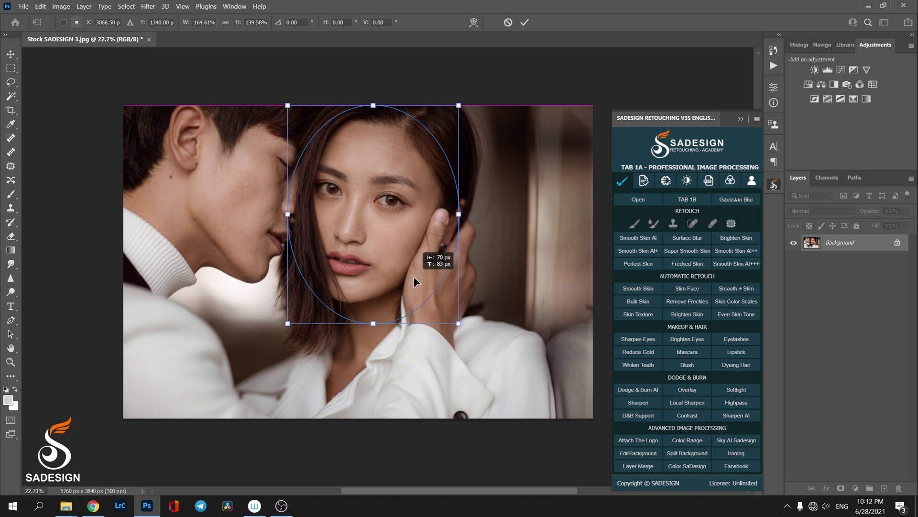
key(Return)
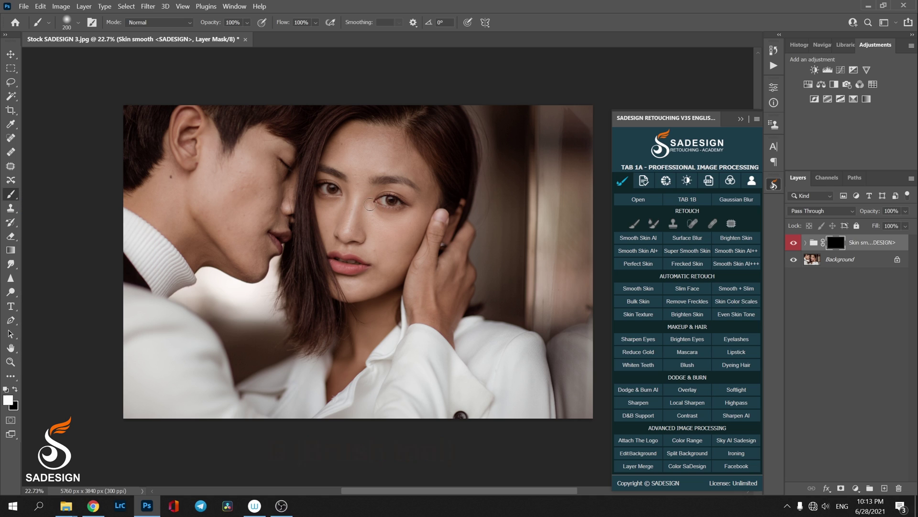
scroll(341, 197, up, 1)
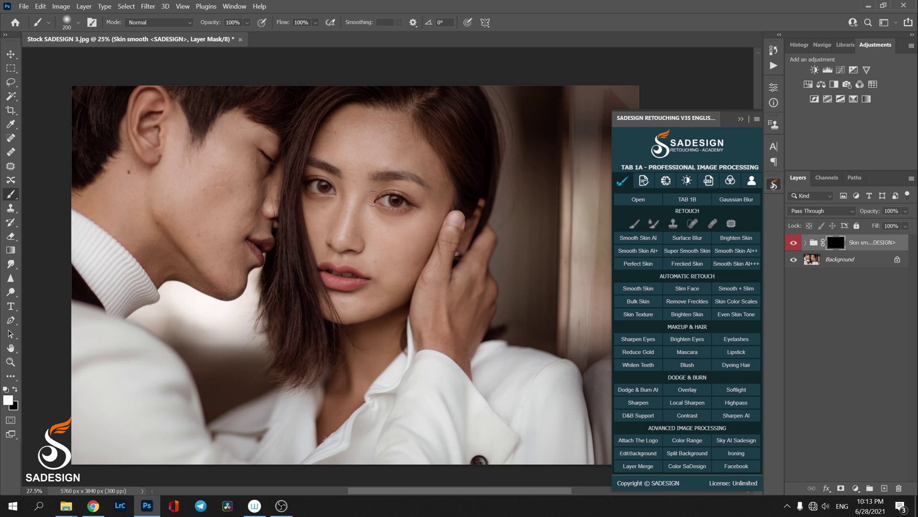
scroll(342, 197, up, 1)
scroll(342, 197, up, 1)
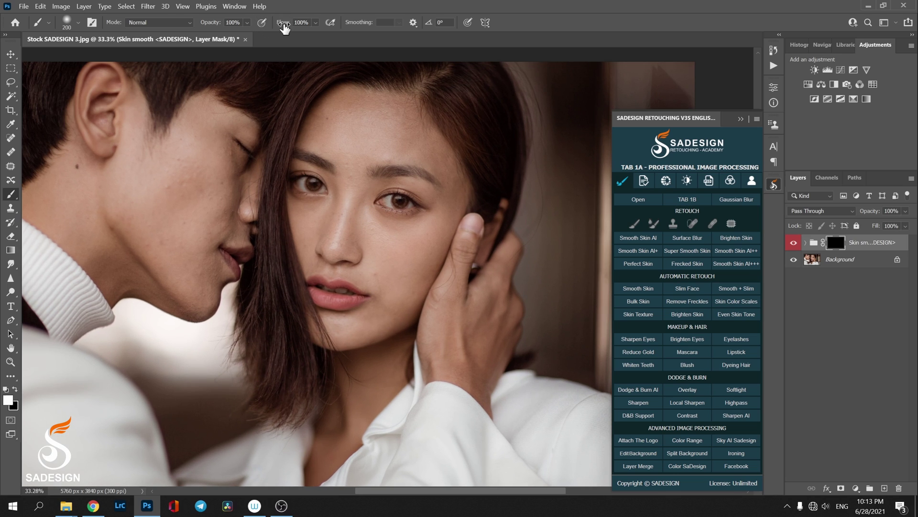
Lower the brush flow and paint smoothing over the man's cheek, hiding the mole
drag(284, 27, 236, 32)
drag(284, 22, 299, 23)
scroll(318, 228, up, 3)
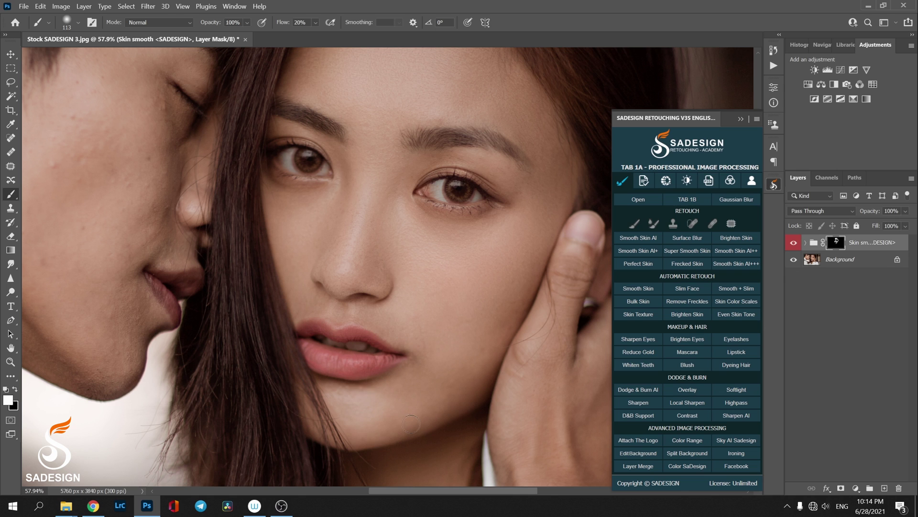
scroll(434, 284, down, 3)
scroll(433, 285, right, 3)
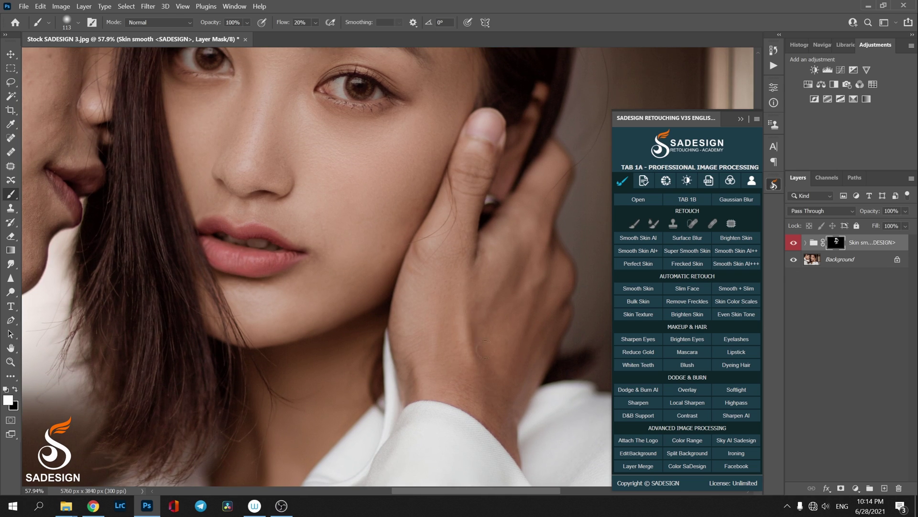
scroll(501, 392, up, 3)
scroll(501, 392, left, 3)
key(bracketright)
key(bracketright)
key(bracketright)
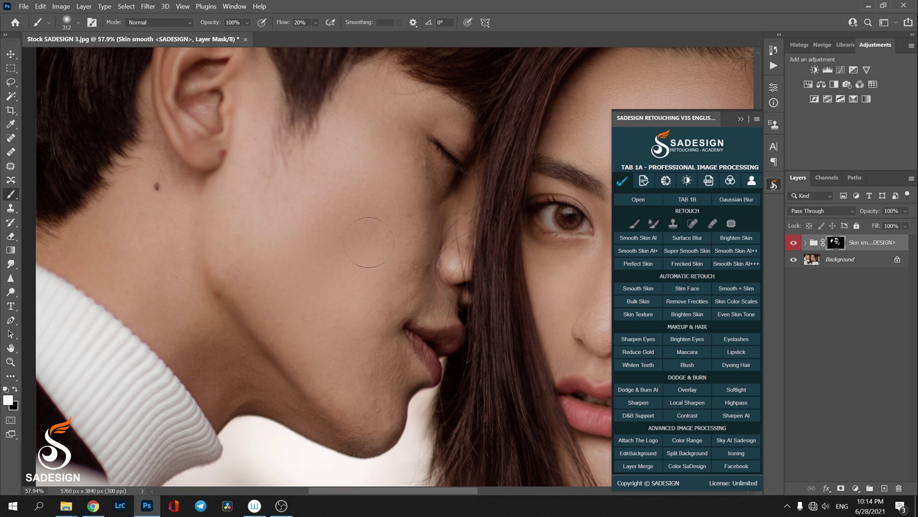
key(bracketleft)
key(bracketleft)
key(bracketleft)
click(158, 187)
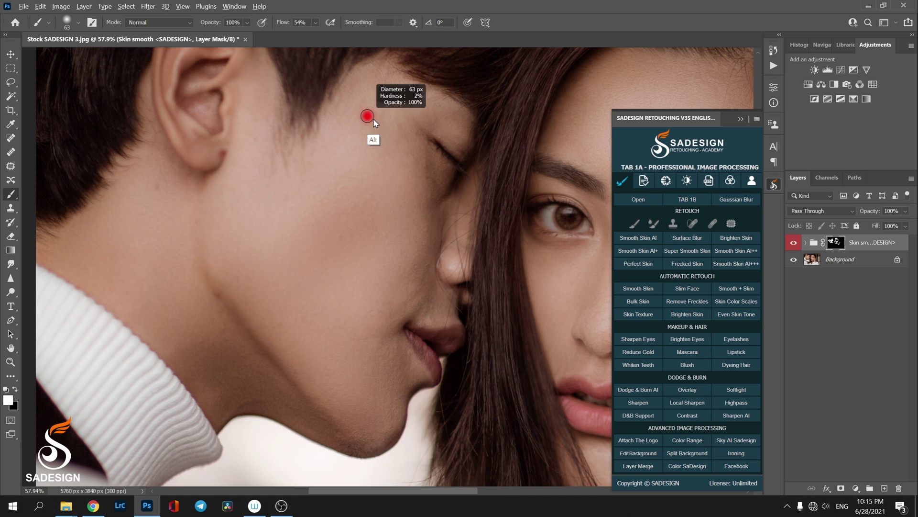
Enlarge the brush, zoom out, and toggle the Skin smooth group to compare before and after
drag(369, 138, 379, 99)
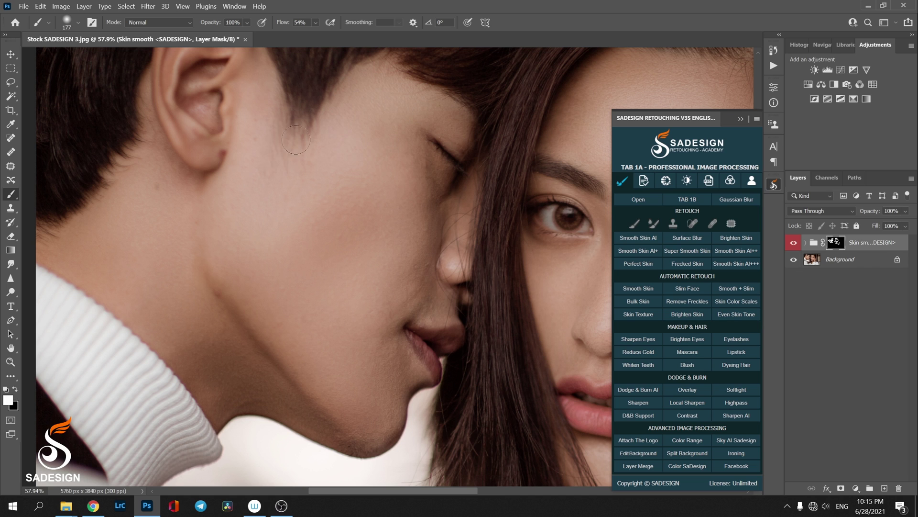
key(z)
drag(283, 177, 322, 273)
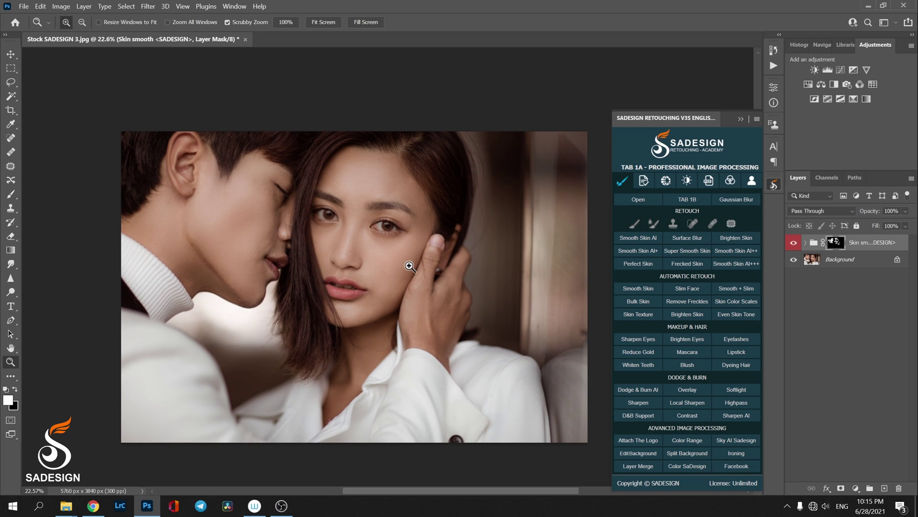
click(794, 245)
click(794, 244)
click(793, 245)
drag(321, 311, 345, 298)
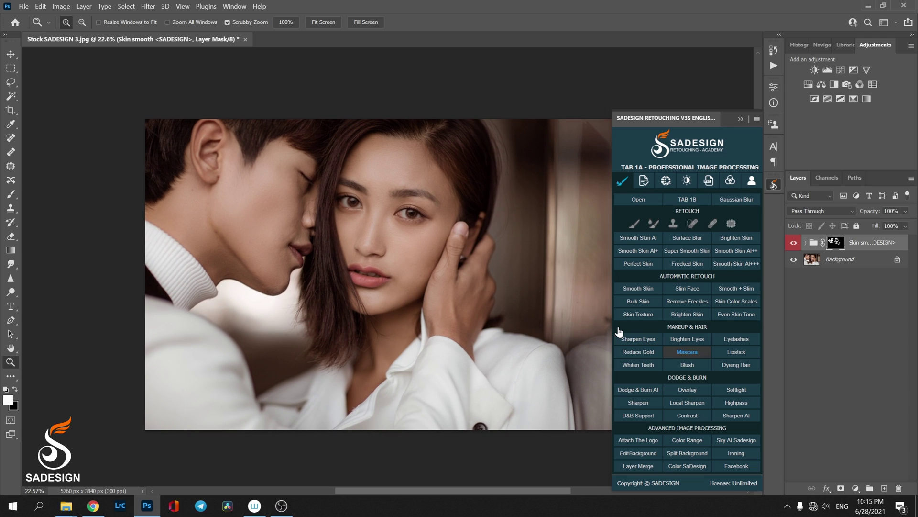
Merge all layers into the background, zoom in on the lips, and delete the Red orange color layer
click(615, 471)
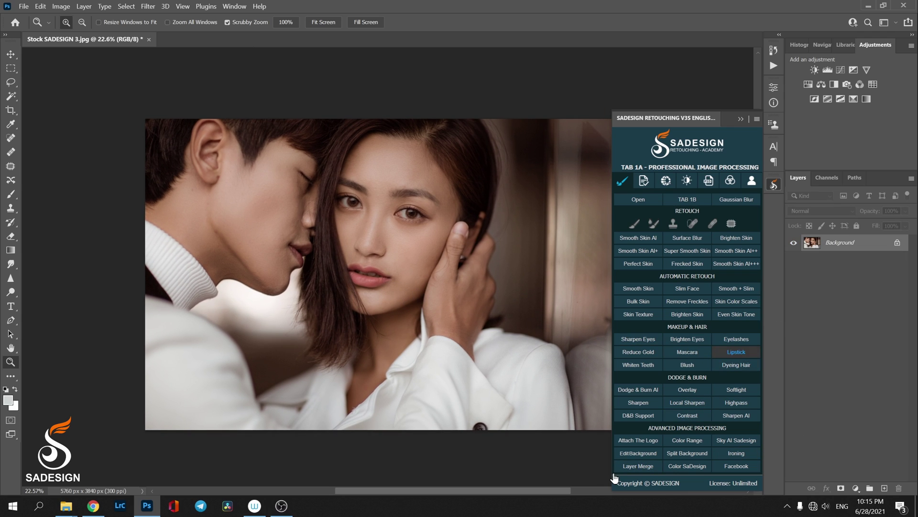
drag(383, 275, 405, 256)
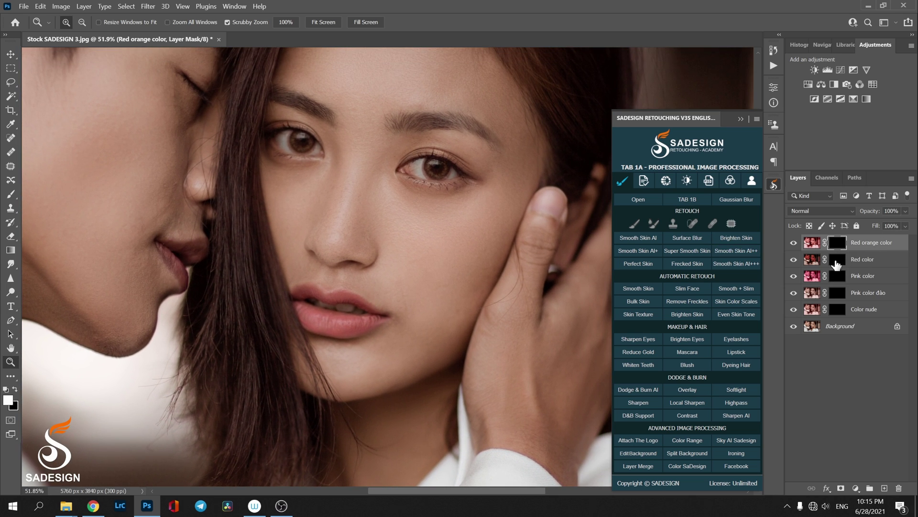
drag(836, 242, 898, 488)
Paint red onto the woman's lips on the Red color layer mask, using white at low flow
click(838, 244)
key(x)
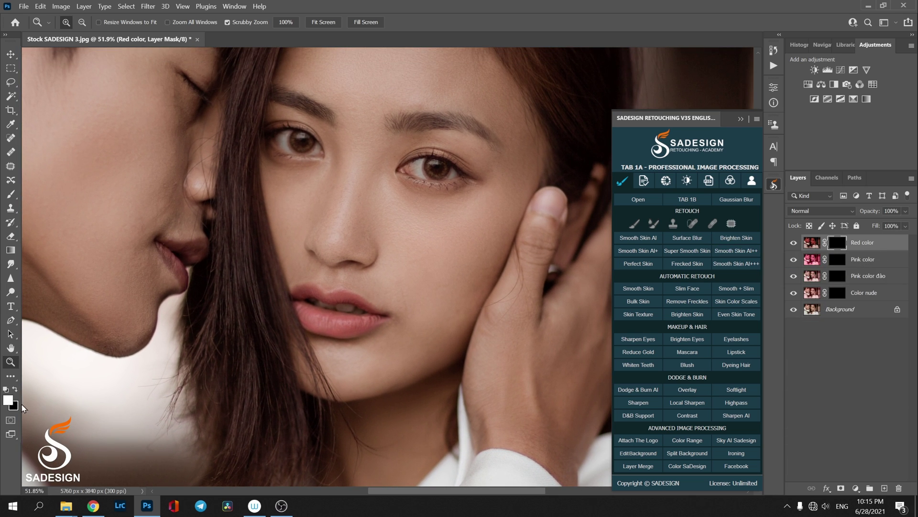
key(b)
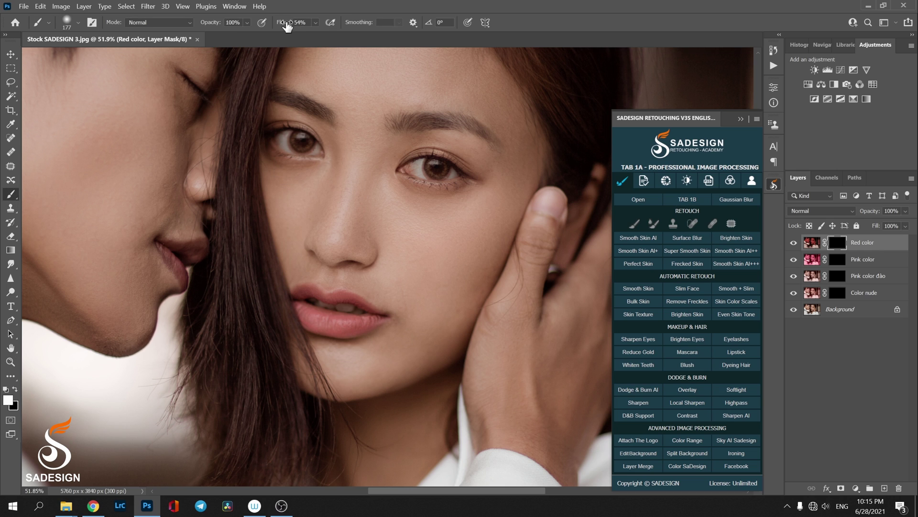
drag(287, 26, 272, 26)
drag(322, 328, 345, 327)
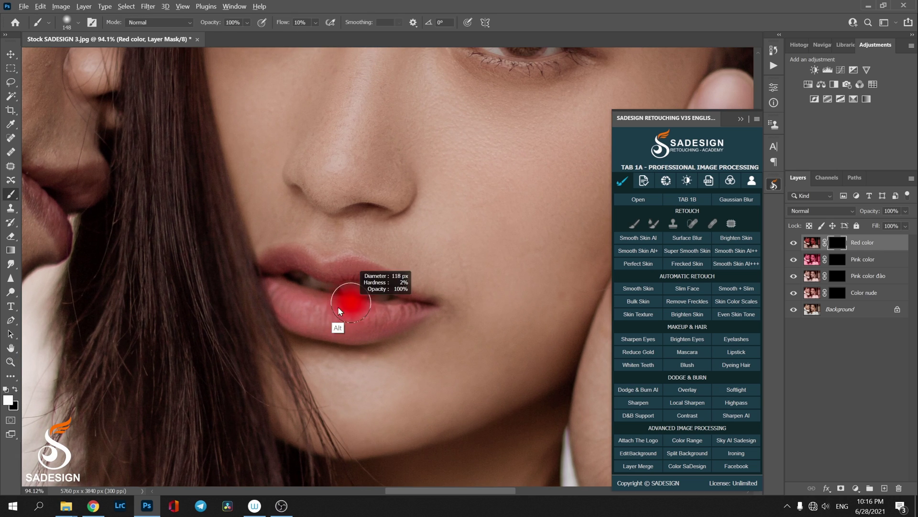
mouse_move(272, 263)
mouse_down()
mouse_move(294, 259)
mouse_move(406, 291)
mouse_move(412, 326)
mouse_move(372, 310)
mouse_move(380, 328)
mouse_move(326, 303)
mouse_move(345, 330)
mouse_move(368, 337)
mouse_move(302, 326)
mouse_move(322, 324)
mouse_move(272, 294)
mouse_move(345, 318)
mouse_move(333, 332)
mouse_move(375, 313)
mouse_up()
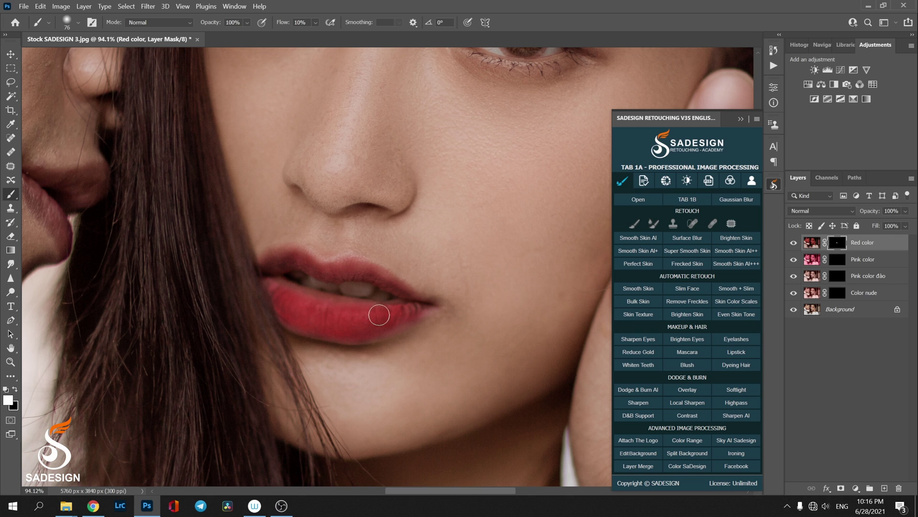
Zoom out and set the Red color layer's opacity to 37%
key(z)
drag(320, 270, 273, 270)
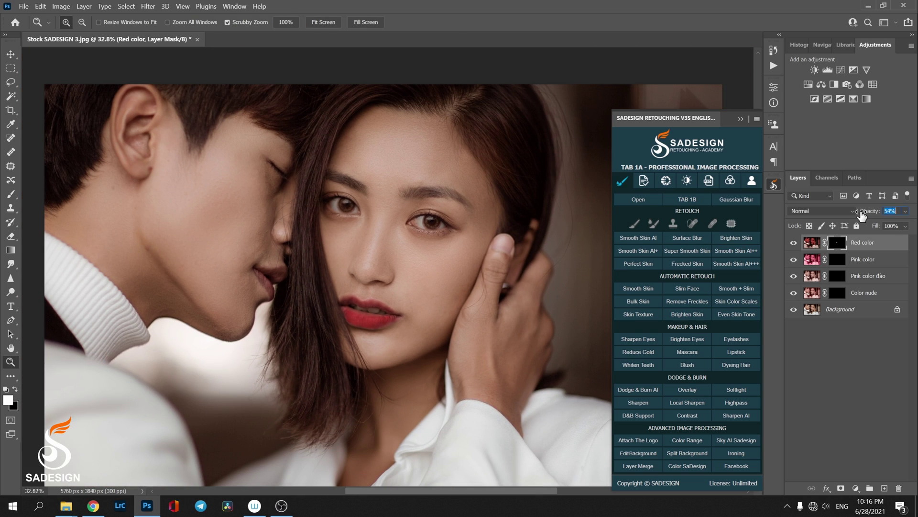
key(4)
key(6)
key(6)
key(2)
click(794, 243)
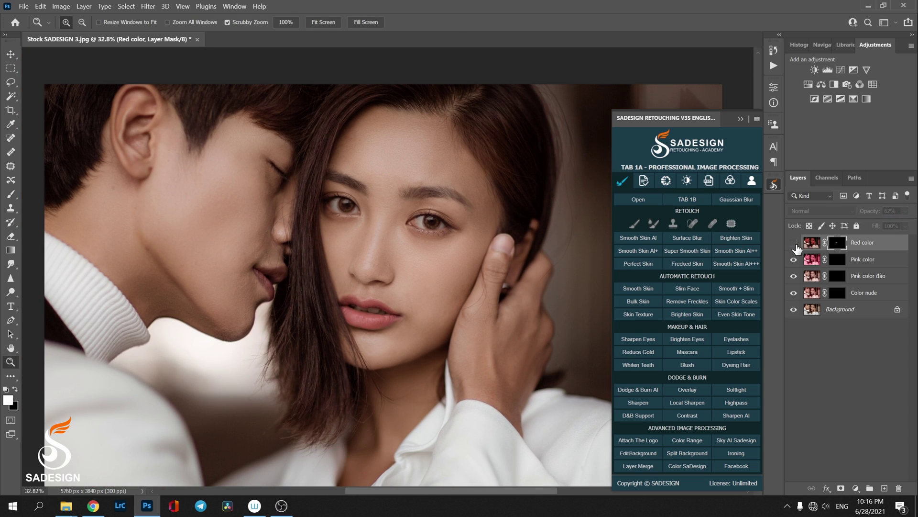
drag(602, 330, 478, 333)
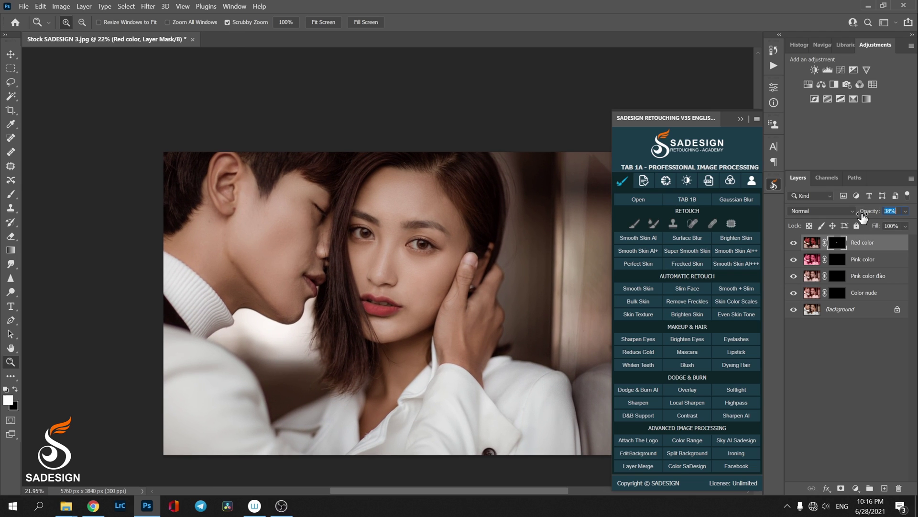
drag(863, 216, 858, 217)
click(794, 242)
drag(533, 365, 502, 351)
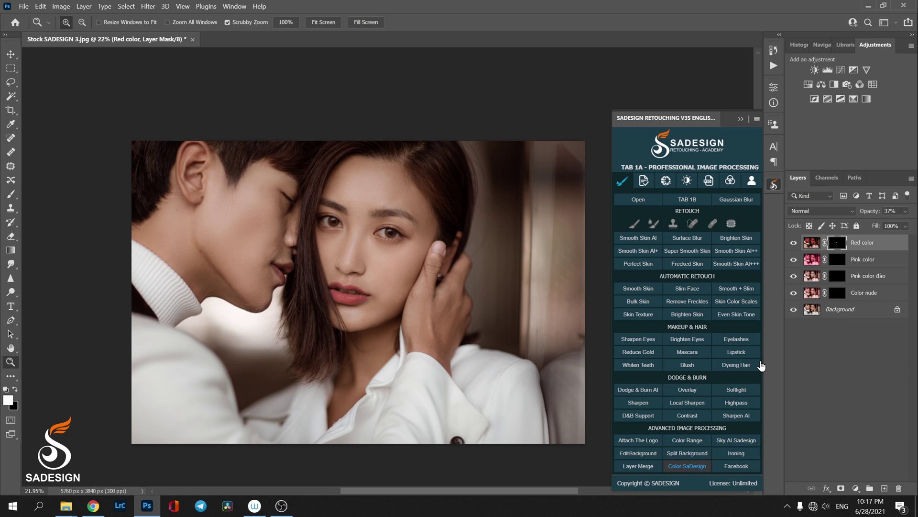
Flatten all the lip colour layers into the background with Layer Merge
click(638, 466)
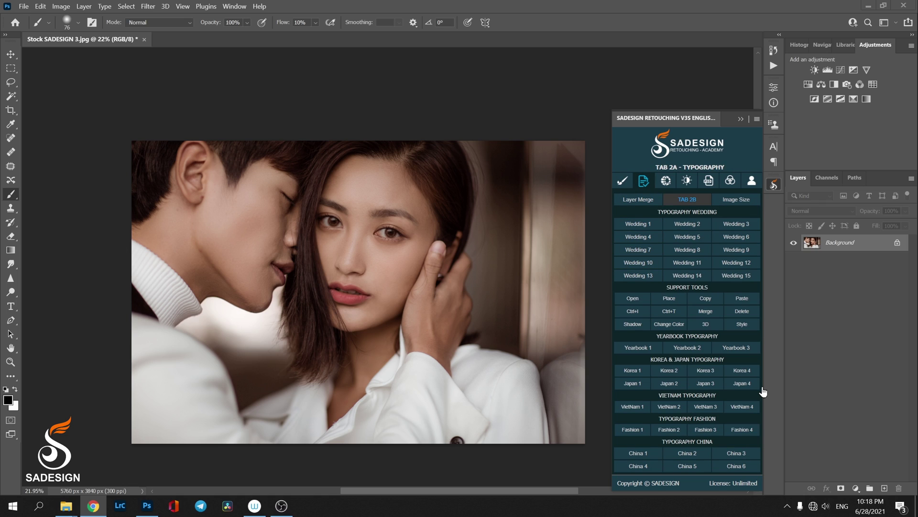
Try the Wedding 10 and Fashion 1 text templates on the photo, then hide both
click(637, 223)
click(574, 214)
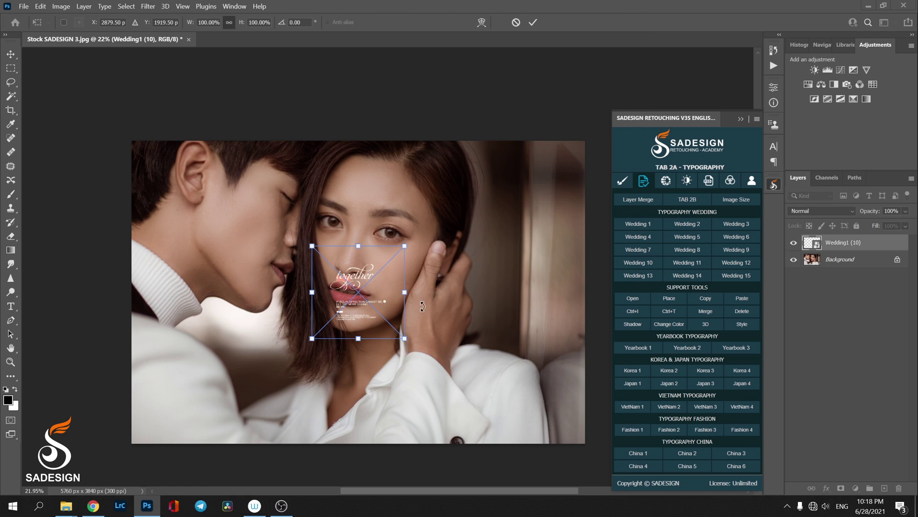
click(794, 242)
click(638, 275)
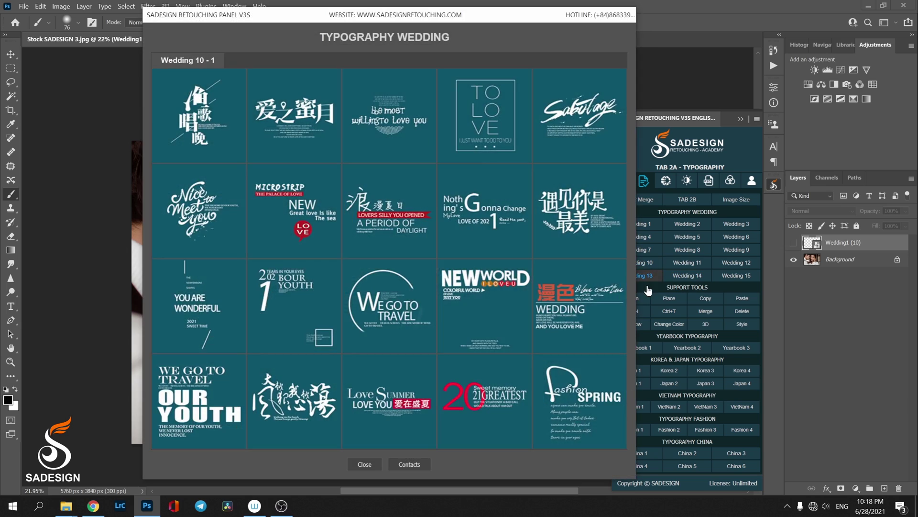
key(Escape)
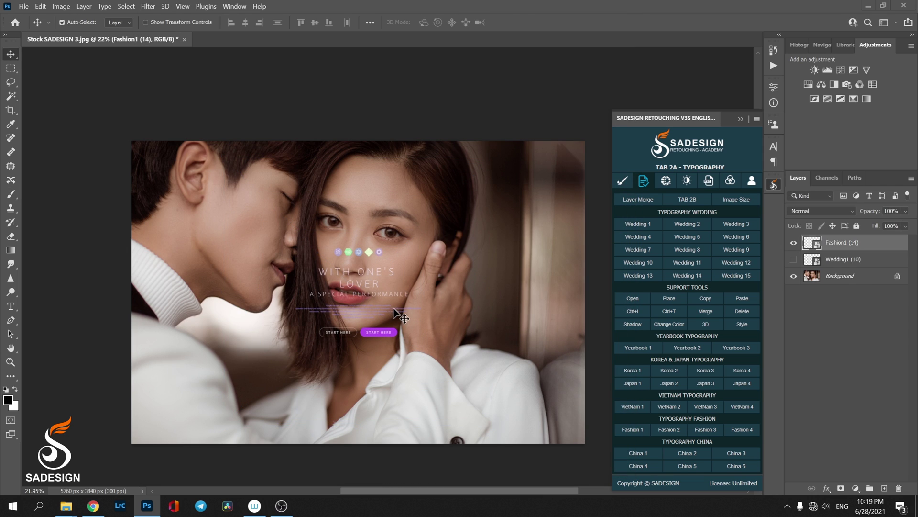
key(Return)
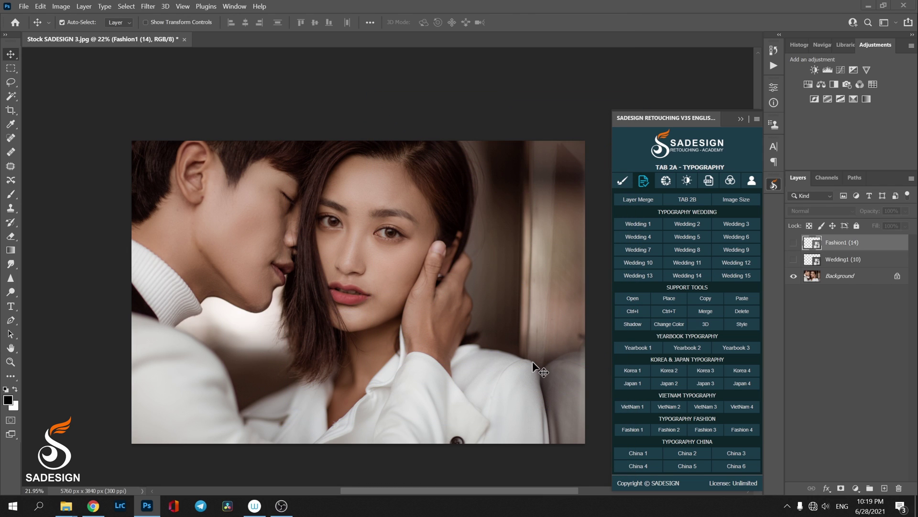
click(640, 453)
Place the China 1 vertical text in the photo's upper right and commit it
click(485, 242)
drag(383, 299, 551, 218)
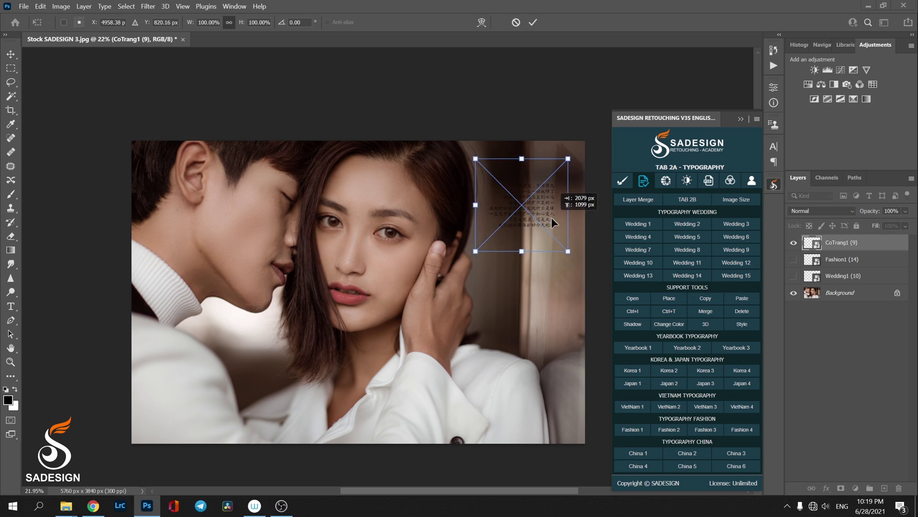
key(Return)
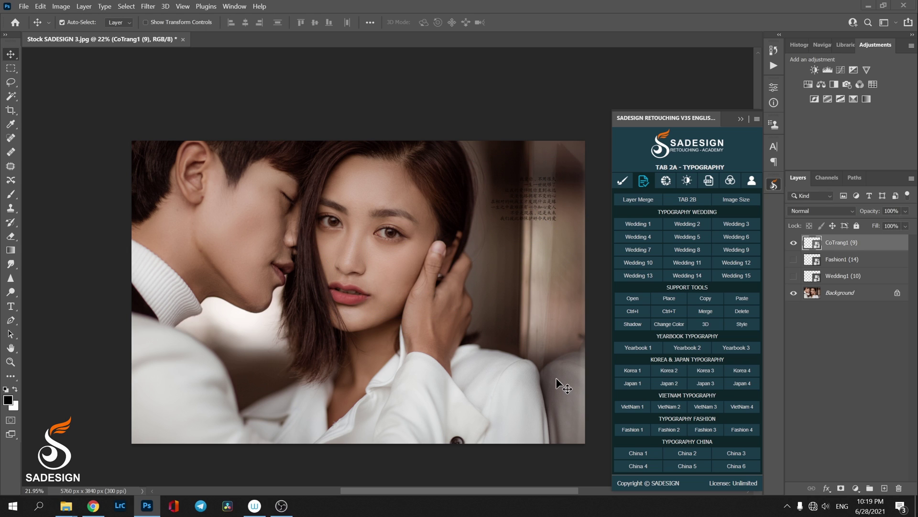
click(687, 199)
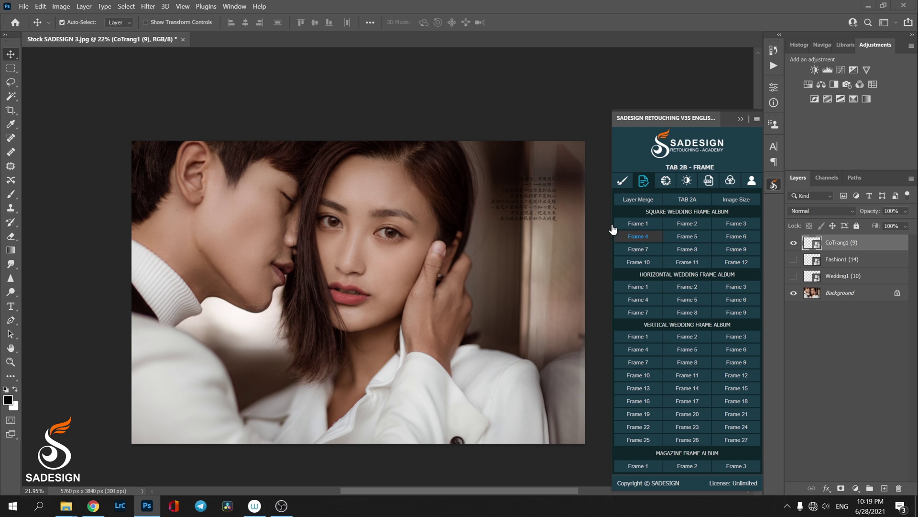
Open square, horizontal and vertical wedding frame layouts (Frame 8, 2, 5) as documents
click(645, 235)
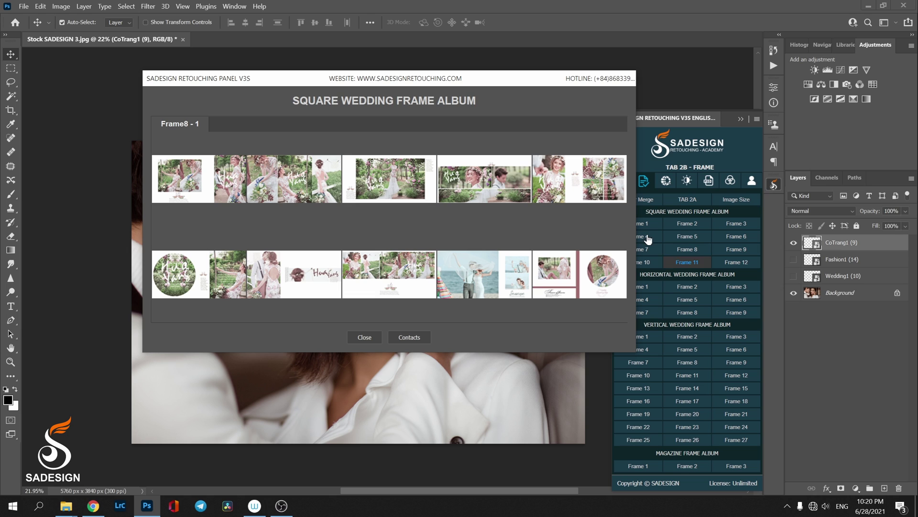
click(491, 276)
click(687, 287)
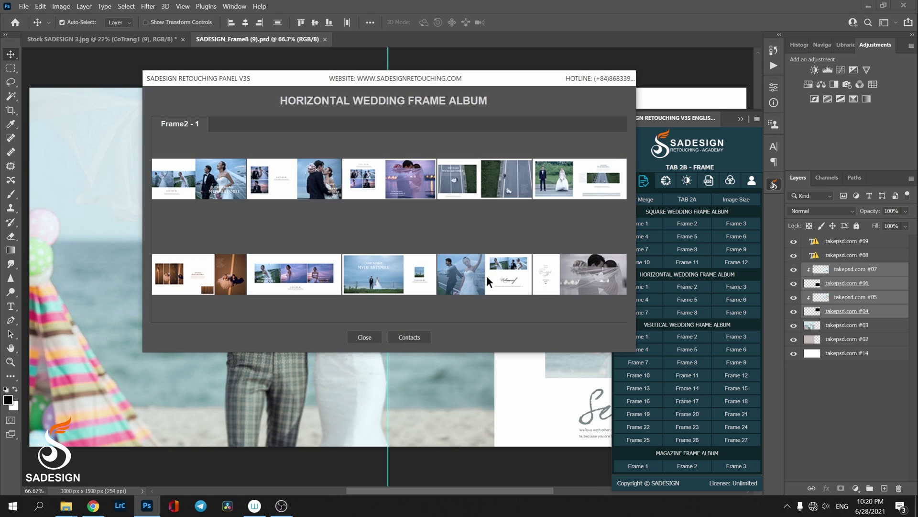
click(486, 276)
click(687, 349)
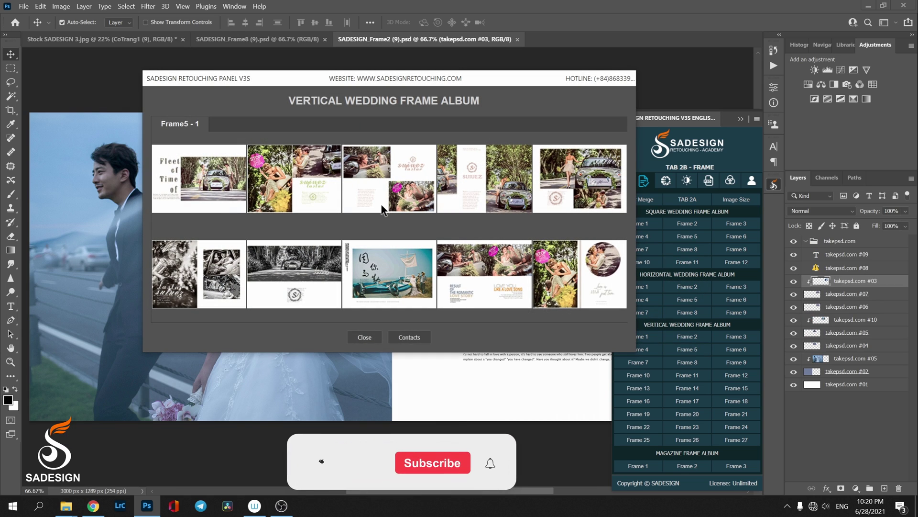
click(487, 276)
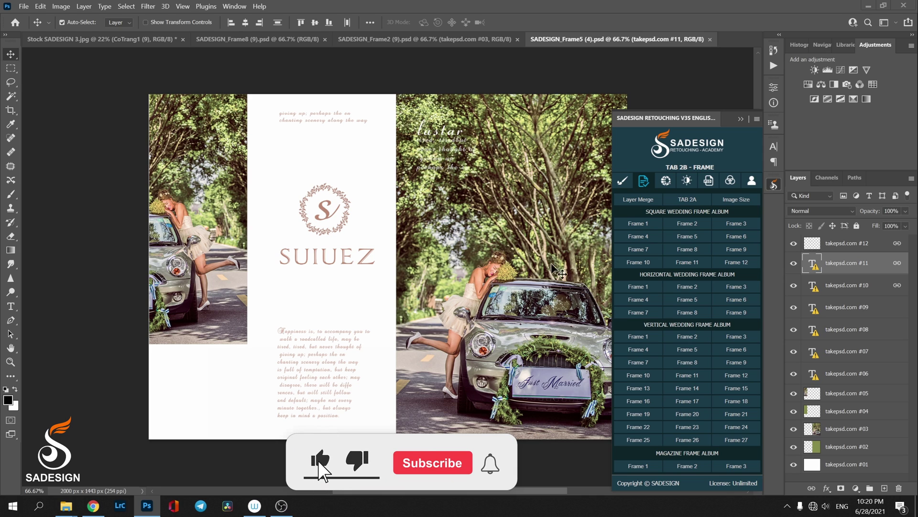
Return to the couple photo and preview Magazine Frame 2 without opening anything
key(ctrl+Tab)
click(686, 465)
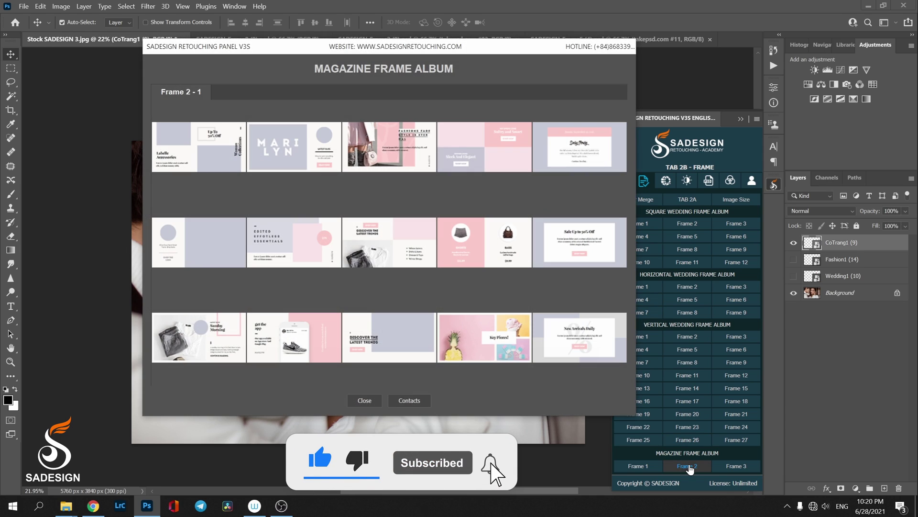
click(364, 399)
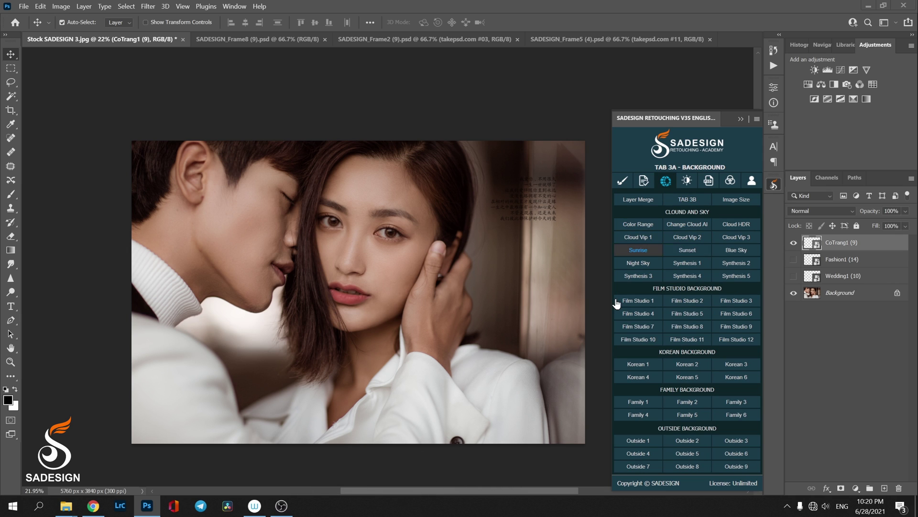
Open the grey living room, city helicopter and autumn forest path backgrounds as documents
click(641, 250)
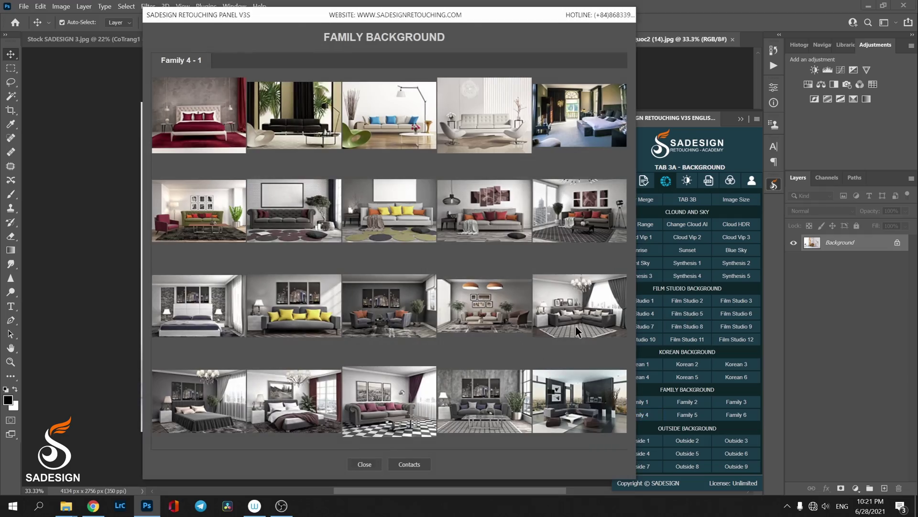
click(576, 331)
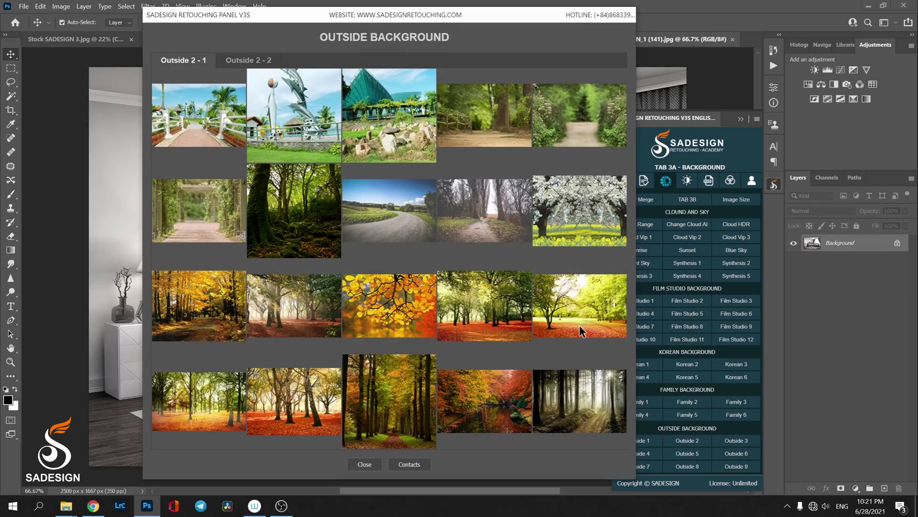
click(579, 329)
click(727, 451)
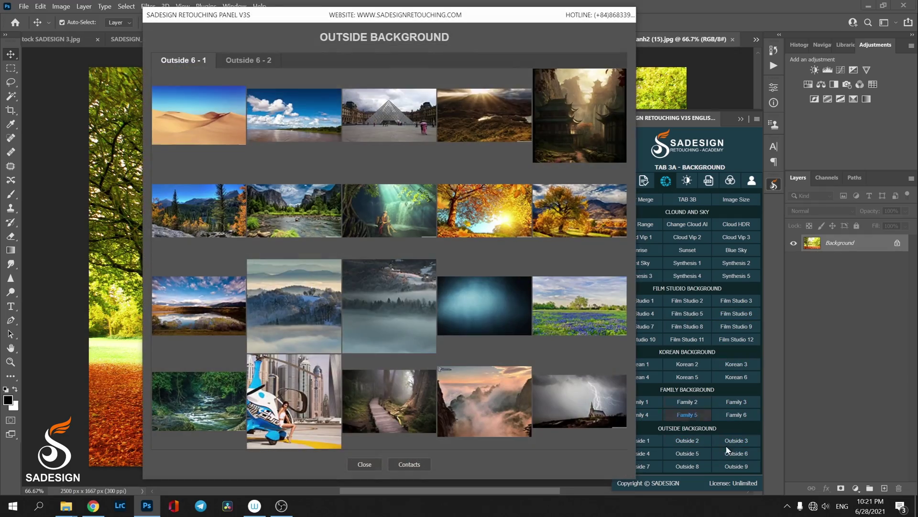
click(294, 412)
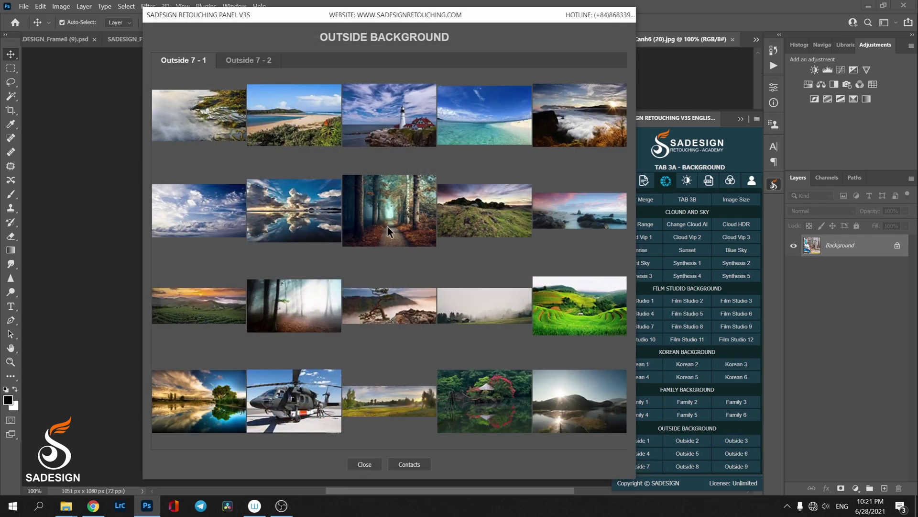
click(387, 225)
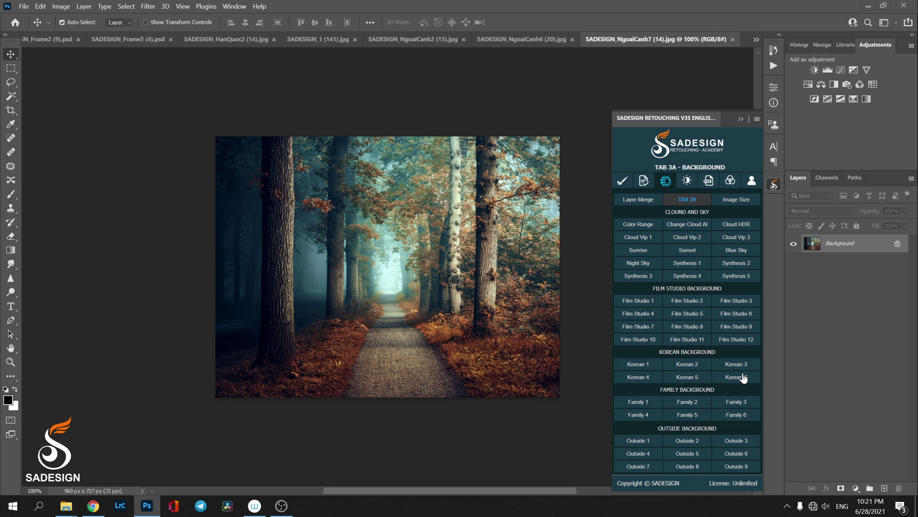
Page through the Baby 01 and Baby 09 backdrop collections
click(638, 224)
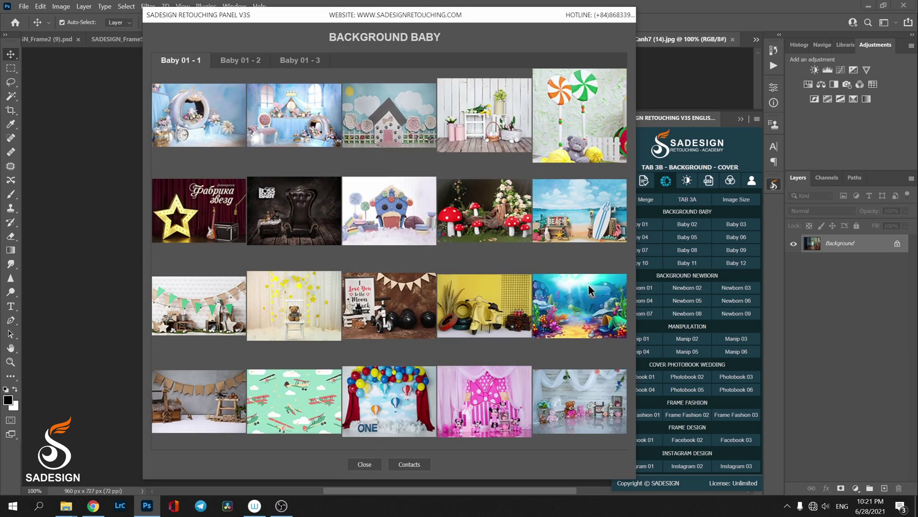
click(240, 60)
click(300, 61)
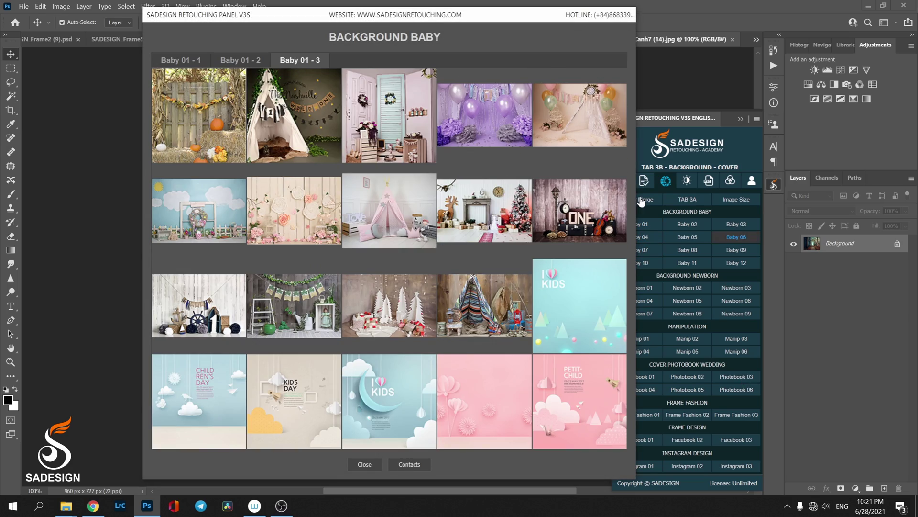
click(736, 250)
click(243, 61)
click(299, 60)
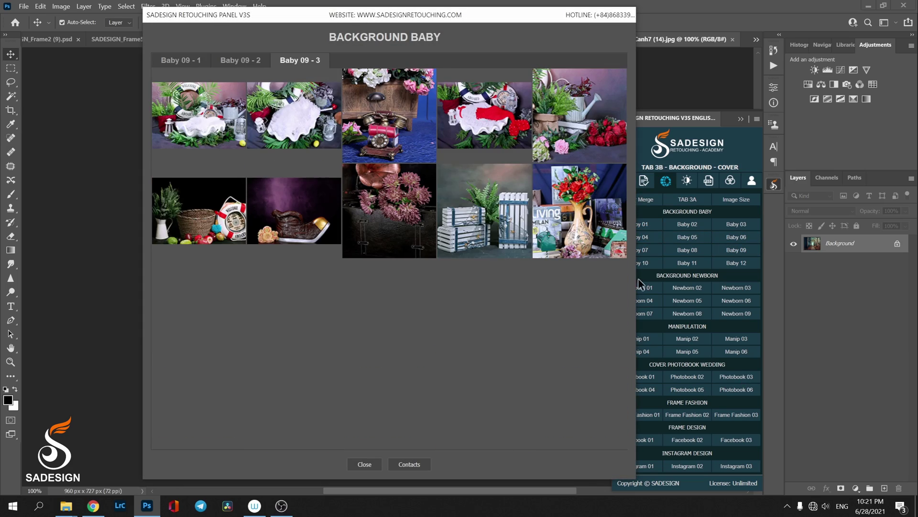
Browse the Newborn 07 and Newborn 08 backdrops
click(642, 313)
click(260, 61)
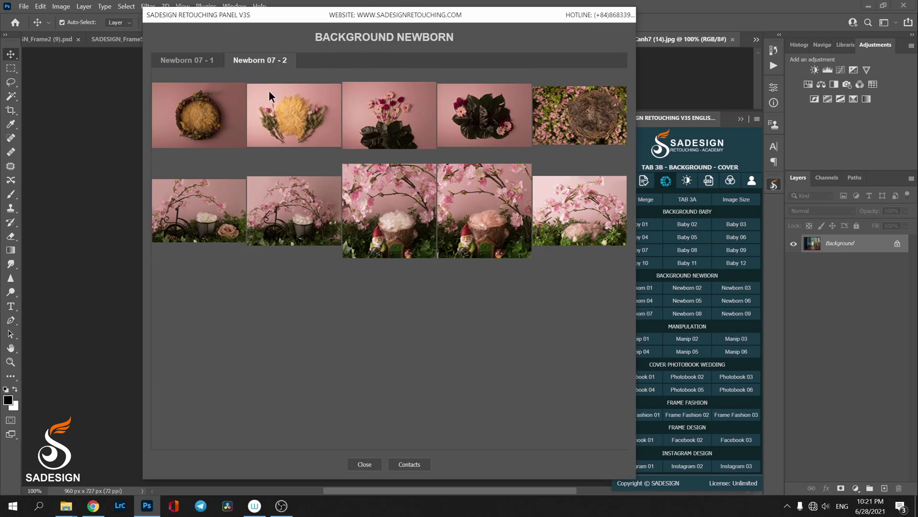
click(687, 313)
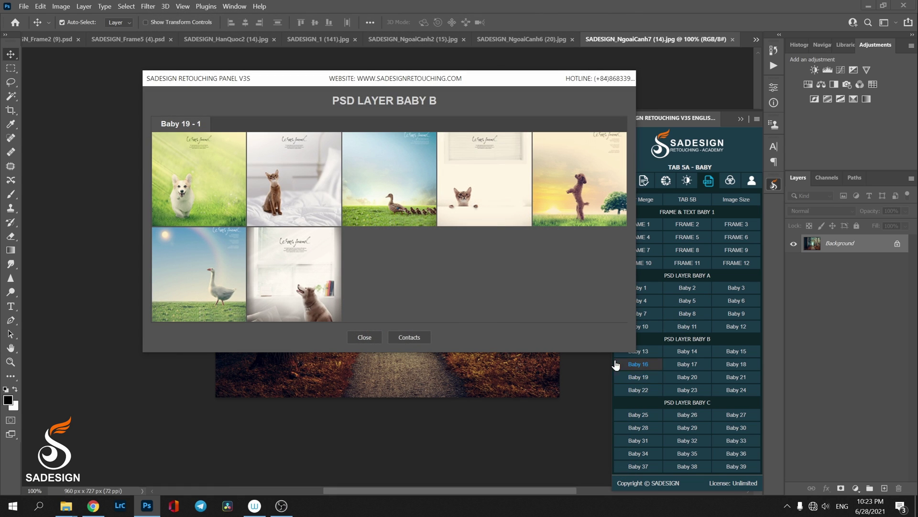
Open the dog template as a document and hide several of its layers
click(294, 267)
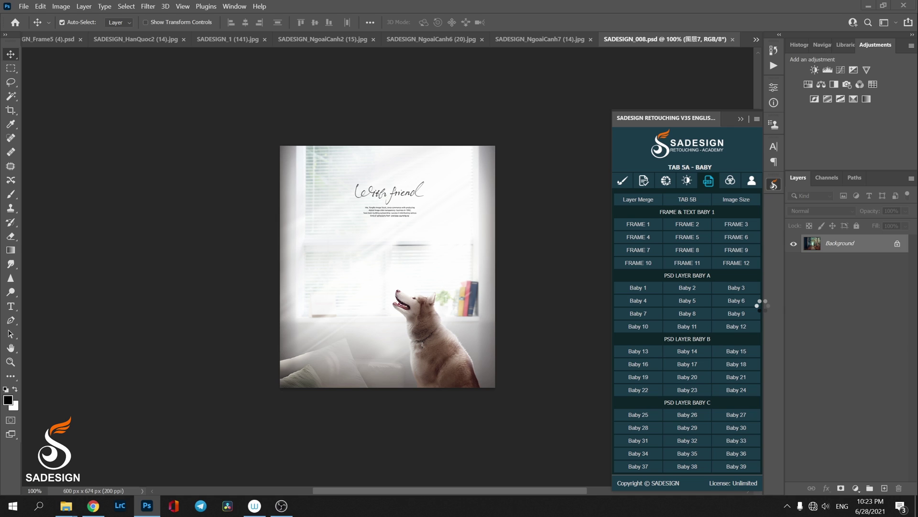
click(793, 240)
click(794, 240)
click(793, 257)
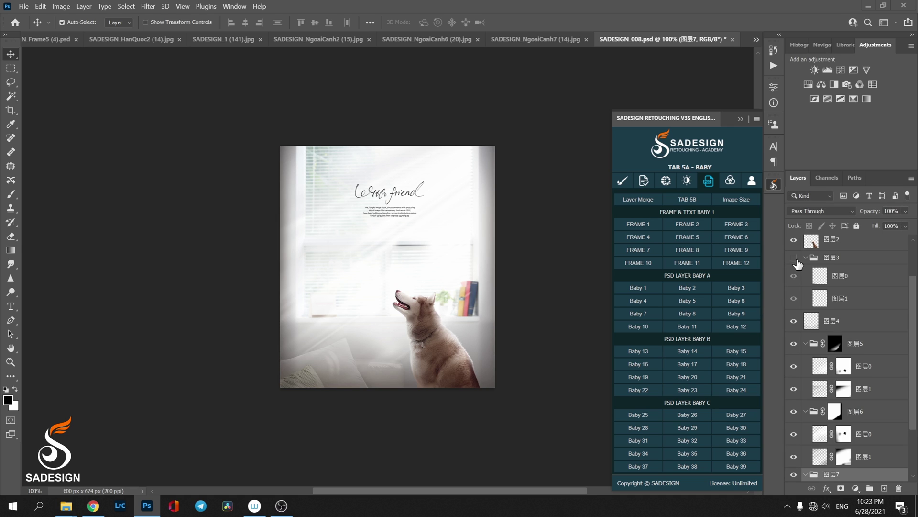
click(794, 344)
click(794, 411)
click(46, 40)
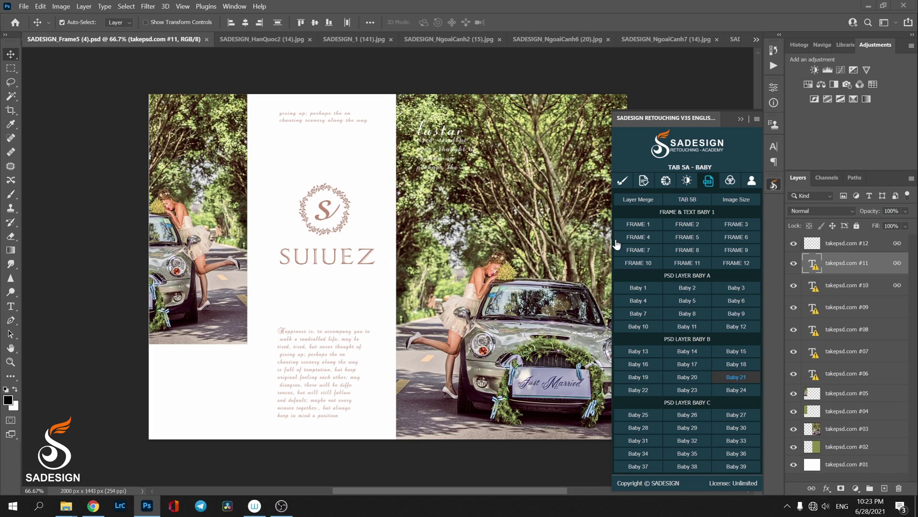
Open the Fashion 7 light template and show its 图层0 silhouette layer
click(650, 251)
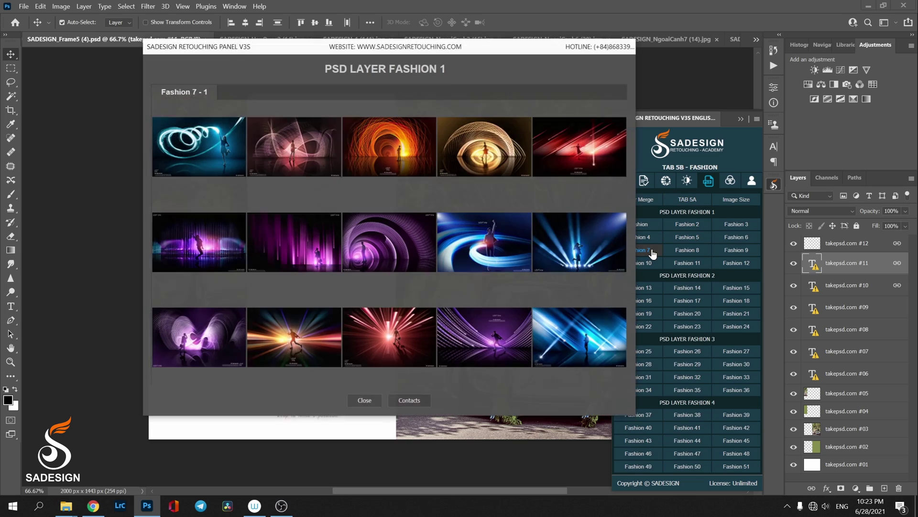
click(495, 158)
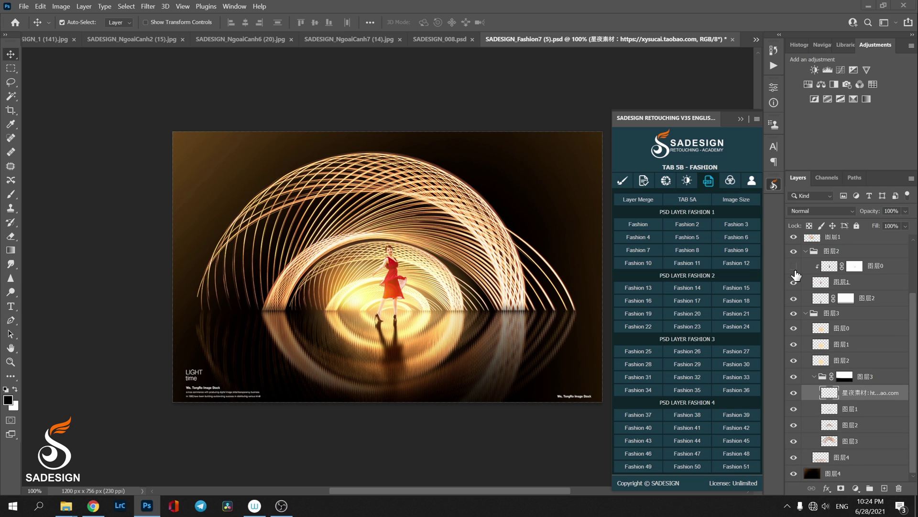
click(794, 266)
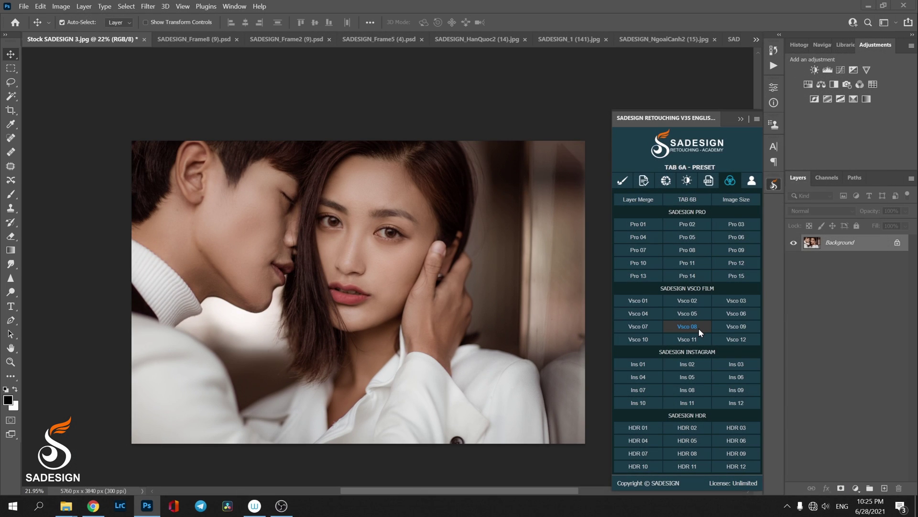
Apply Vsco 05 and set exposure about -0.85, contrast -57, with softer texture and clarity
click(687, 313)
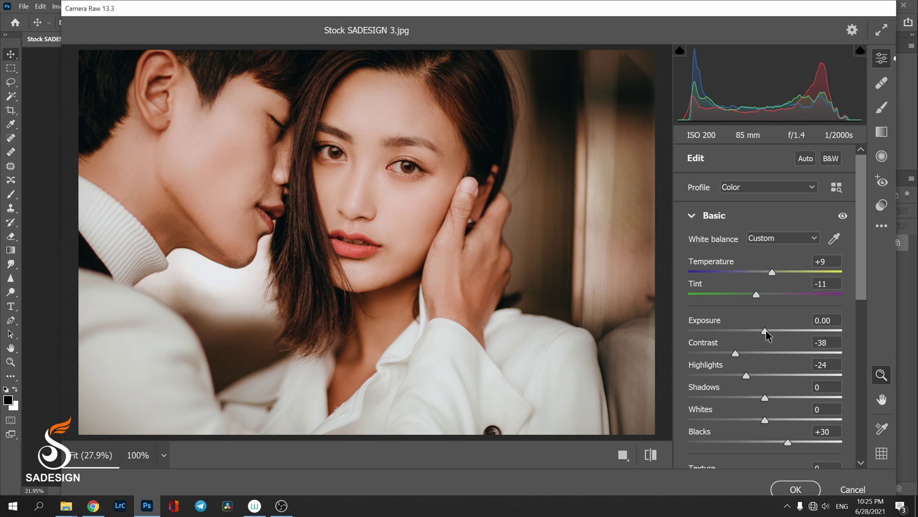
drag(765, 332, 757, 332)
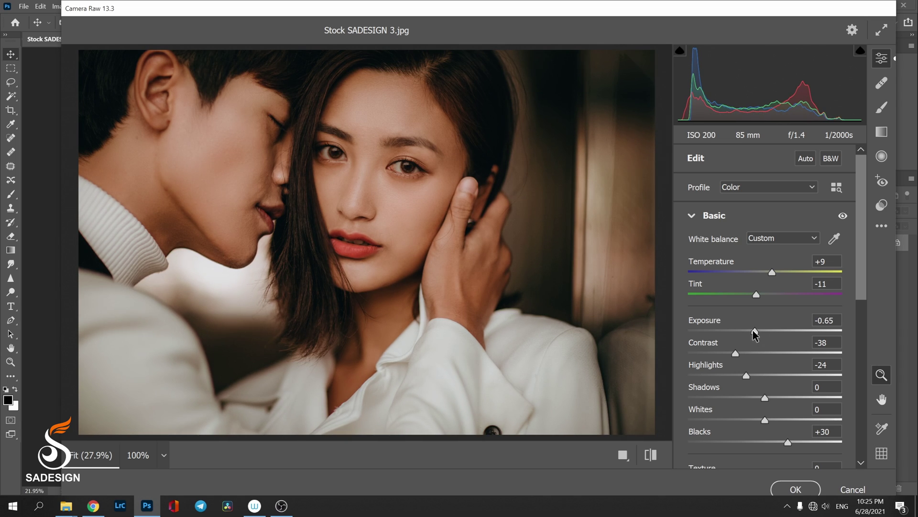
drag(737, 356, 722, 361)
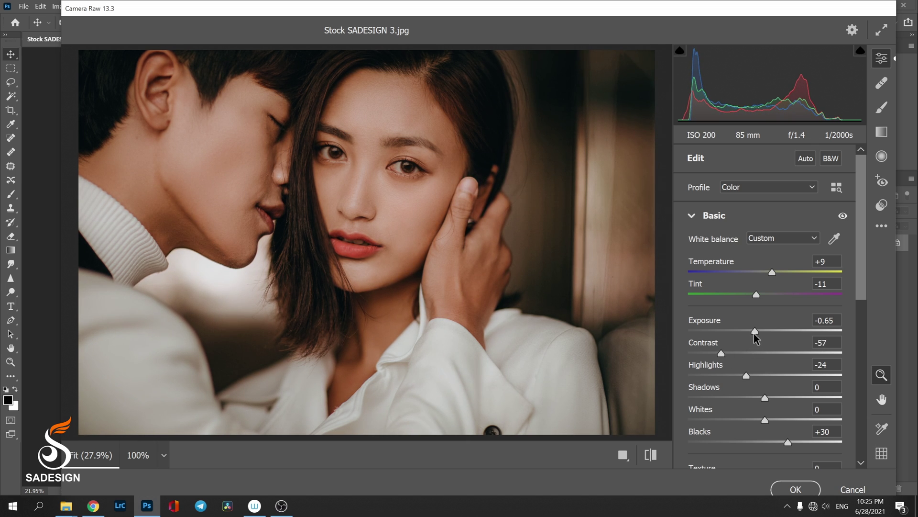
drag(752, 331, 750, 342)
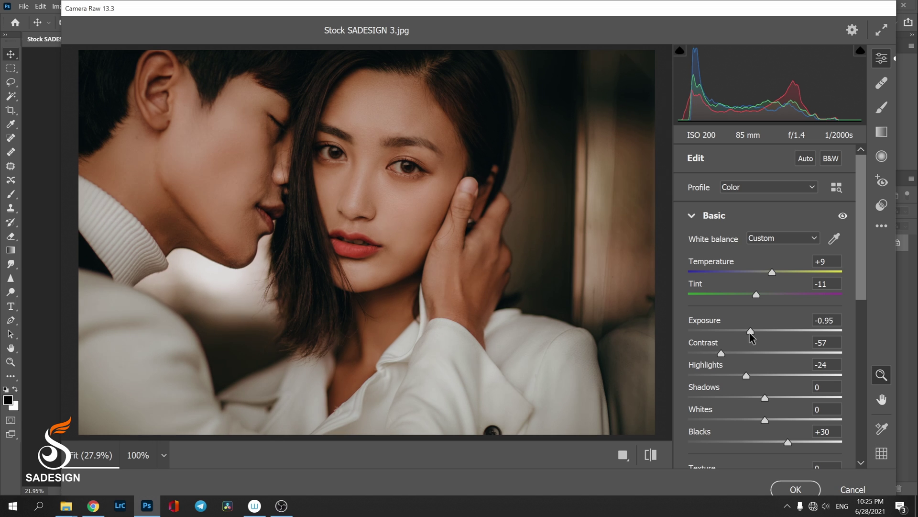
mouse_move(747, 376)
mouse_down()
mouse_move(762, 375)
mouse_move(774, 399)
mouse_move(756, 419)
mouse_up()
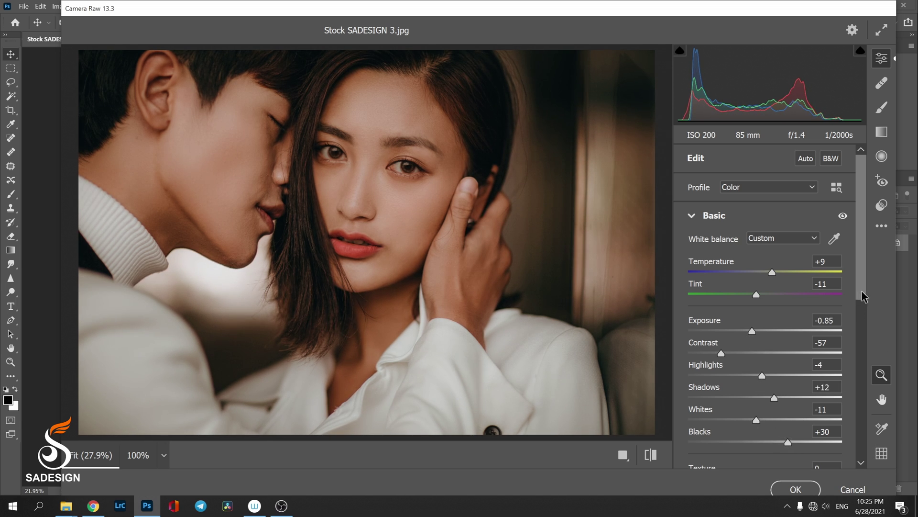
scroll(779, 438, down, 3)
mouse_move(777, 321)
mouse_down()
mouse_move(754, 321)
mouse_move(773, 363)
mouse_up()
click(789, 487)
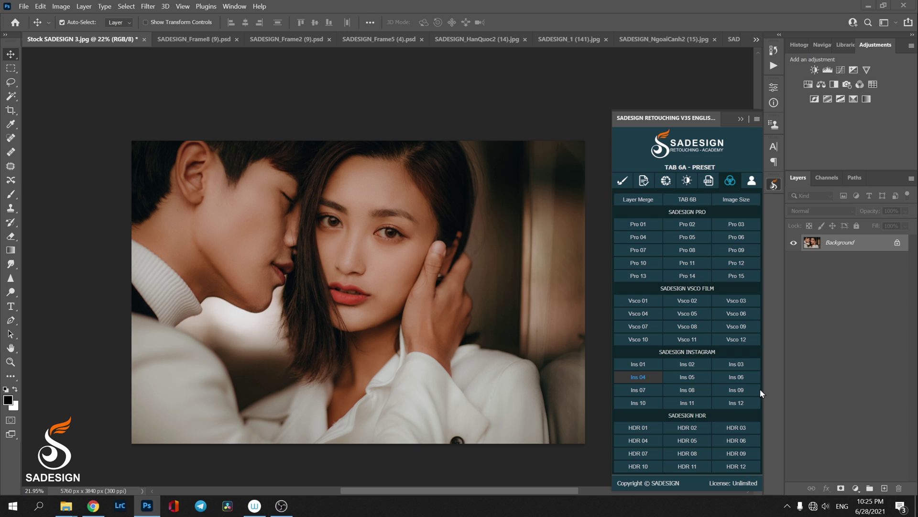
Try the HDR 05, Summer and 11 B&W presets, then delete the Summer group
click(687, 441)
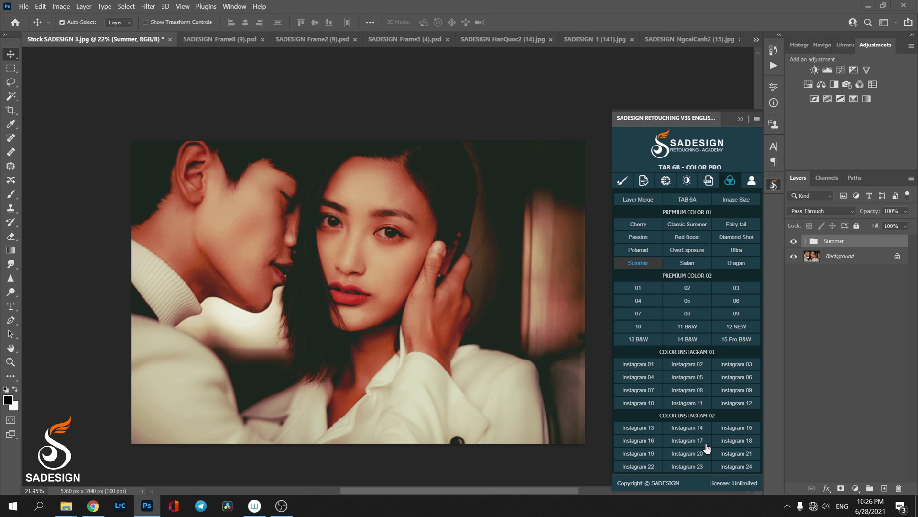
click(793, 242)
click(806, 241)
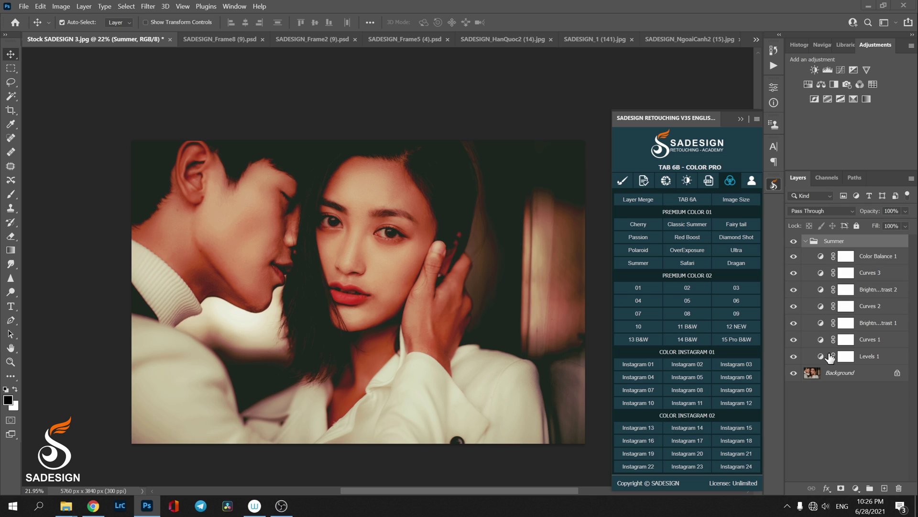
click(706, 326)
key(Escape)
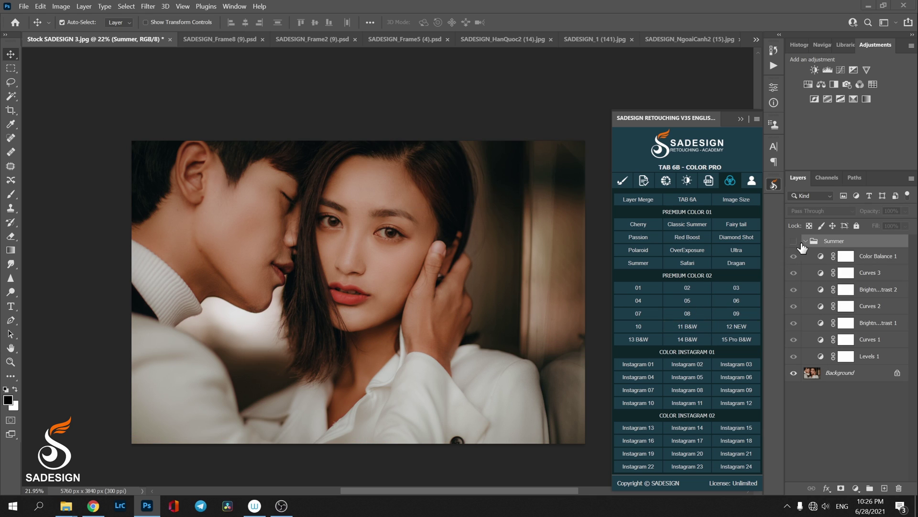
double_click(815, 242)
key(Escape)
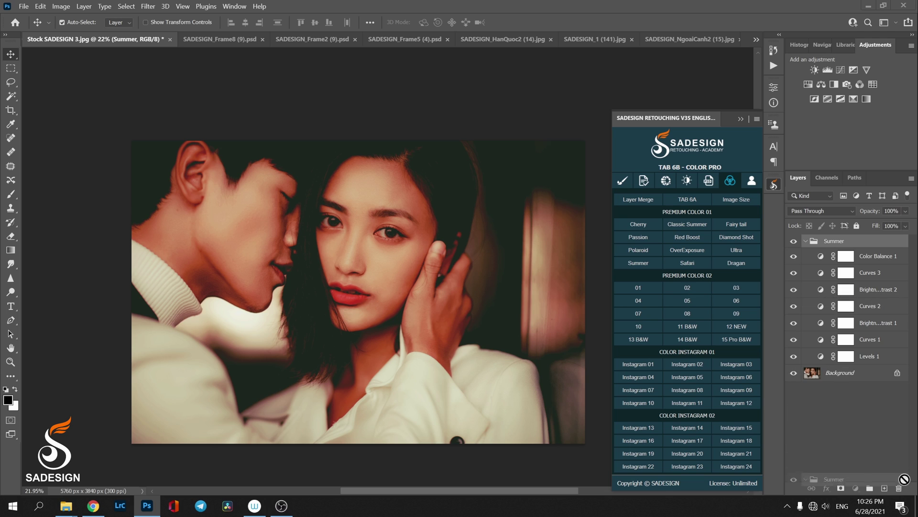
Run Instagram 03 for black and white, comparing the soft-light and sharpened layers
click(736, 364)
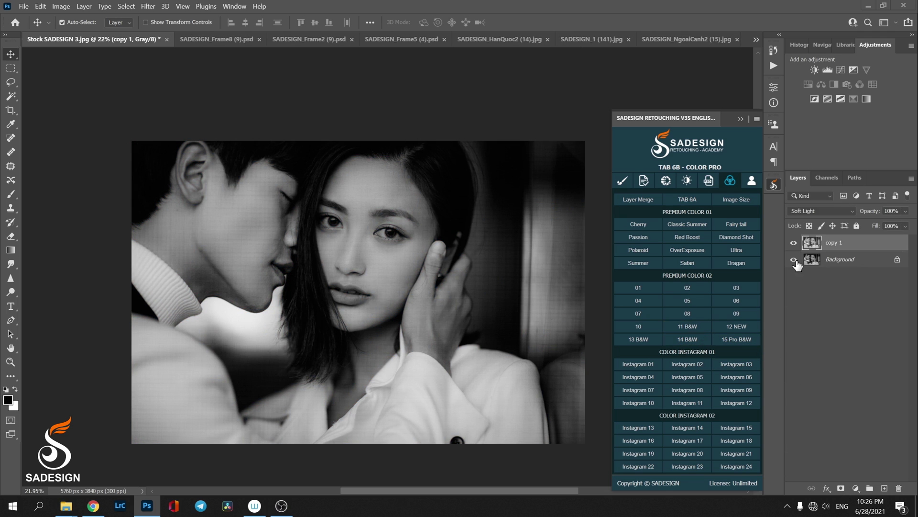
click(794, 243)
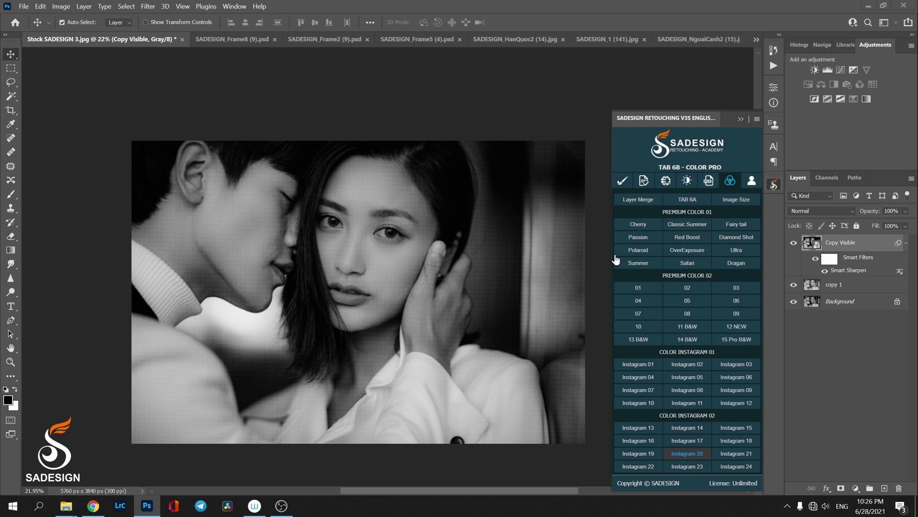
click(794, 244)
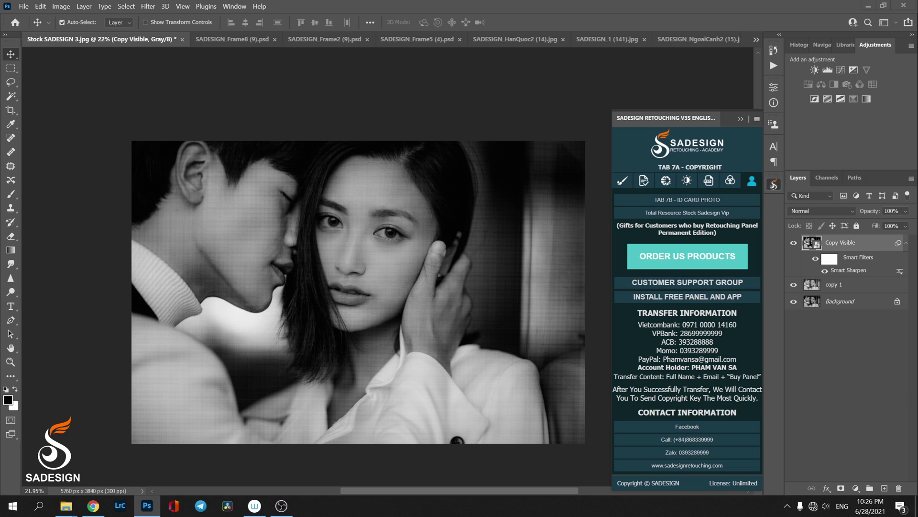
Browse the Copyright and TAB 7B ID Card Photo tools, then close the SADESIGN panel
click(93, 506)
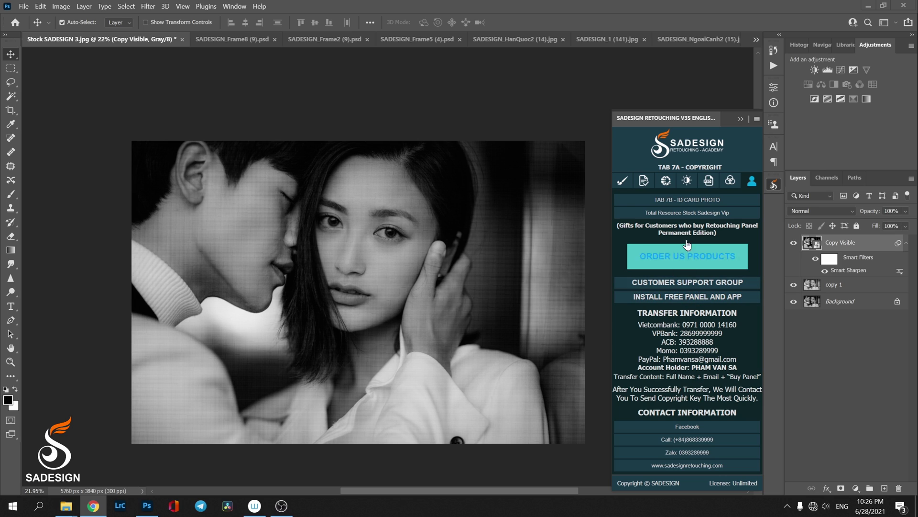
click(687, 200)
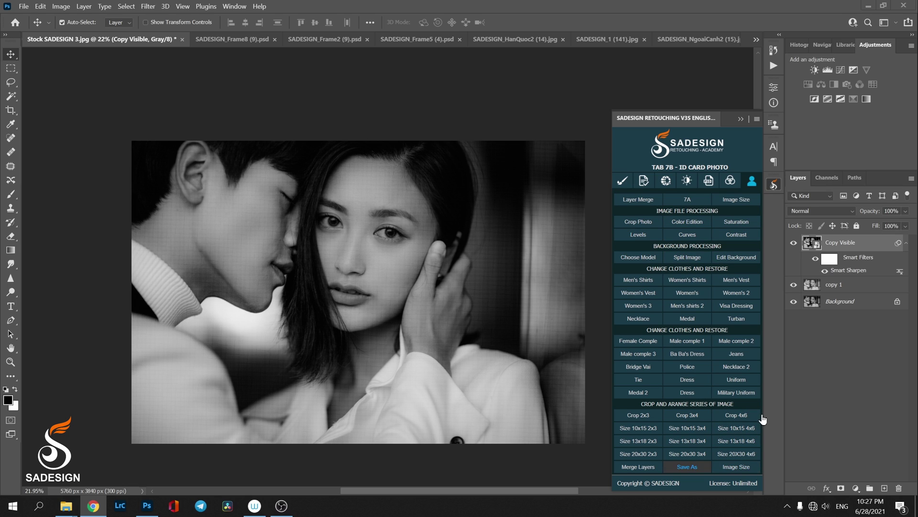
click(437, 352)
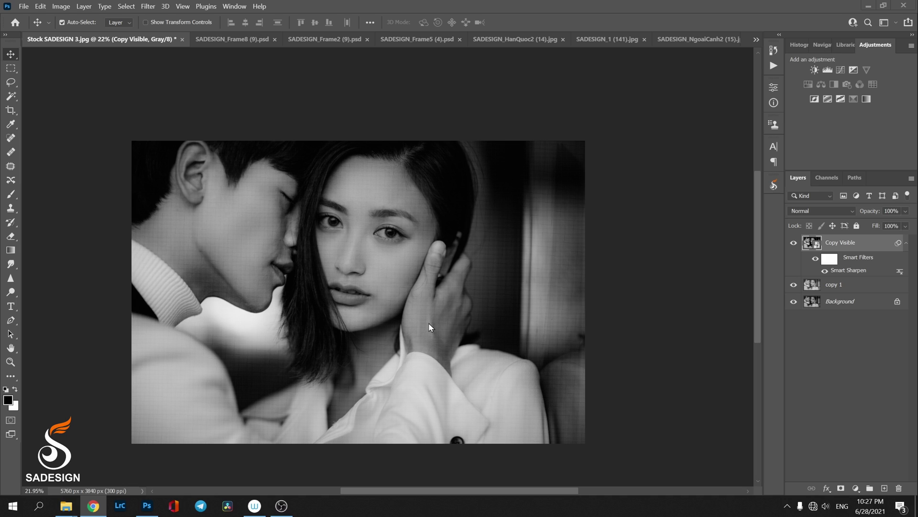
Select copy 1 and Copy Visible, then flatten everything into one Background layer
click(820, 290)
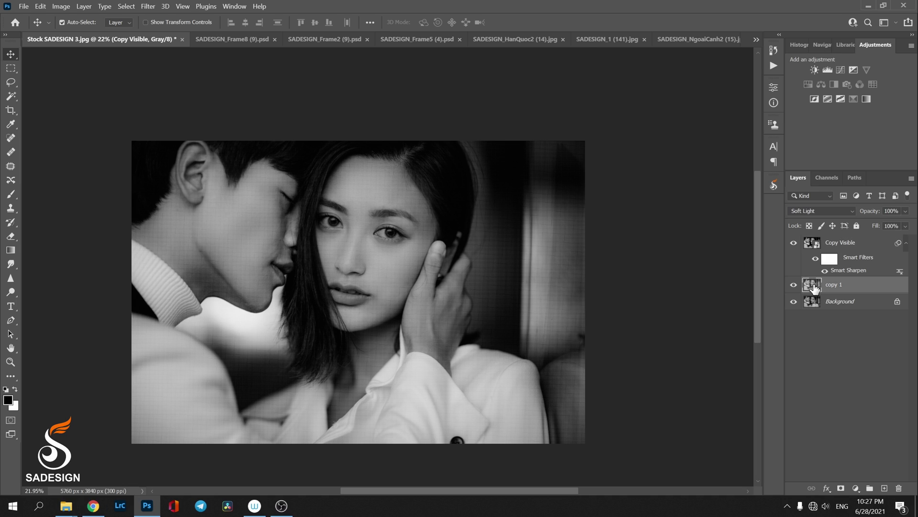
shift+click(812, 248)
key(ctrl+shift+e)
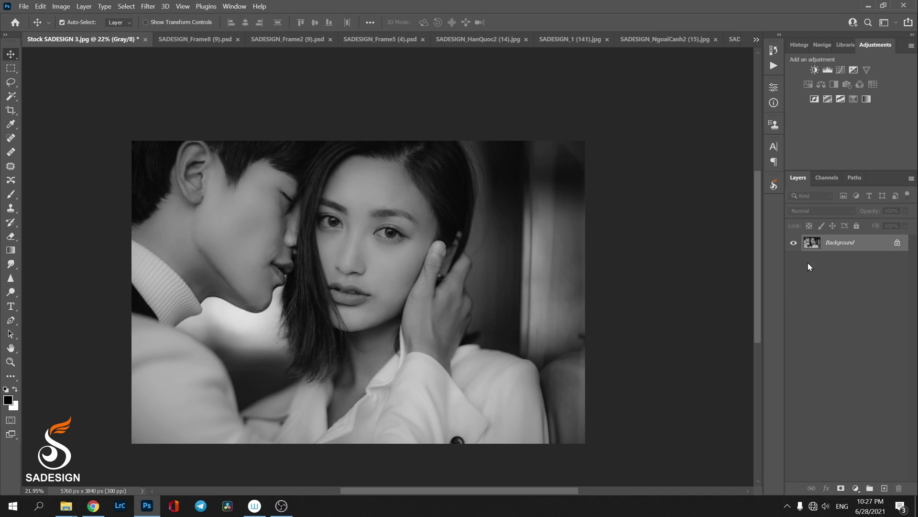